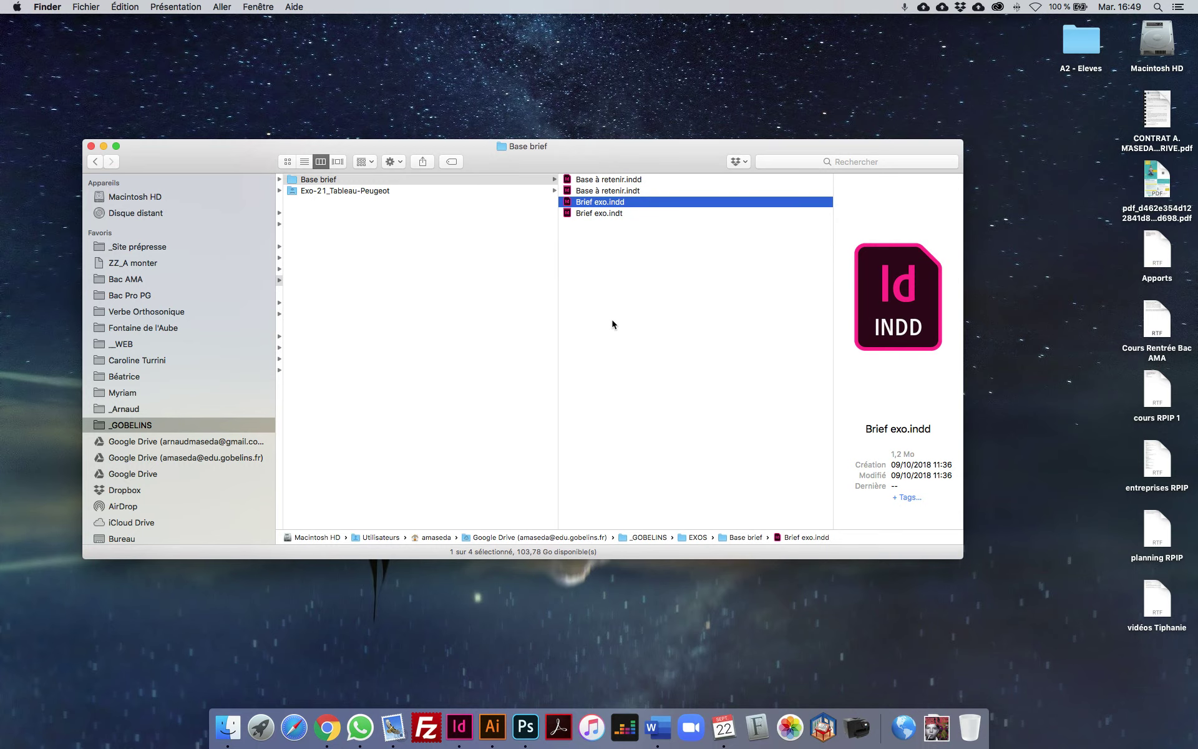
Step: Switch to InDesign and save the Brief exo document to the desktop in InDesign CS4 or later (IDML) format
{"action": "key", "text": "super+Tab"}
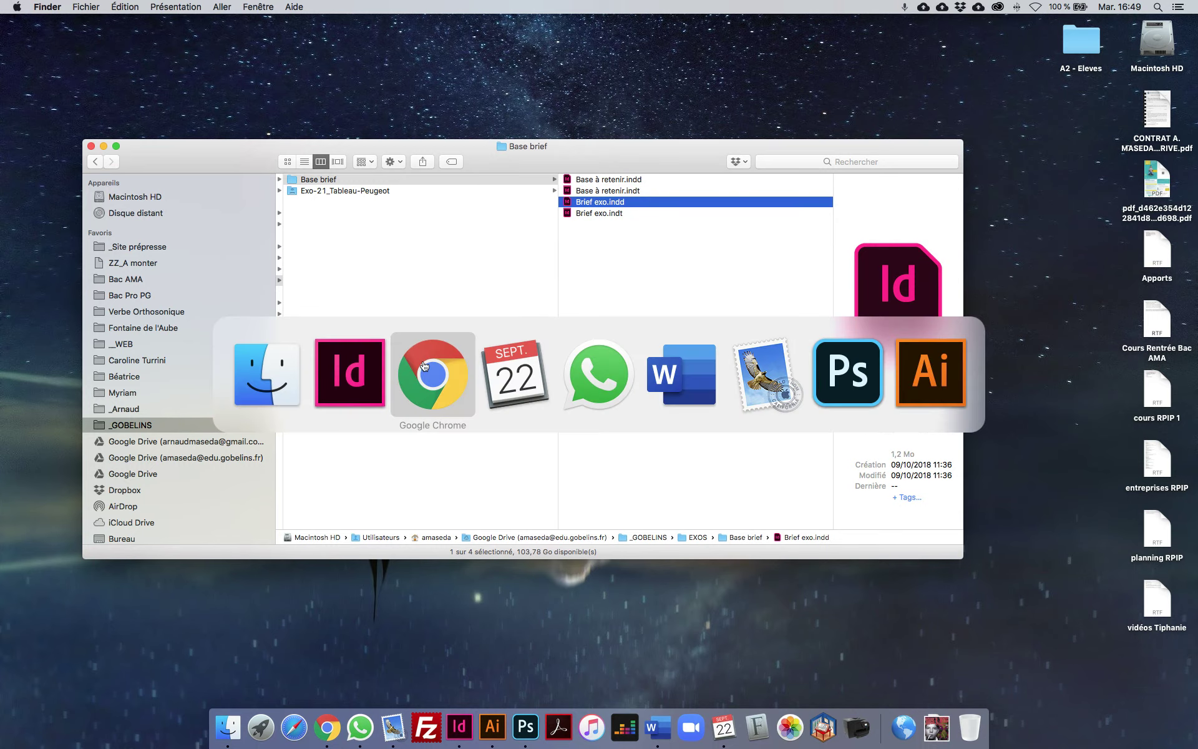
{"action": "left_click", "coordinate": [374, 400]}
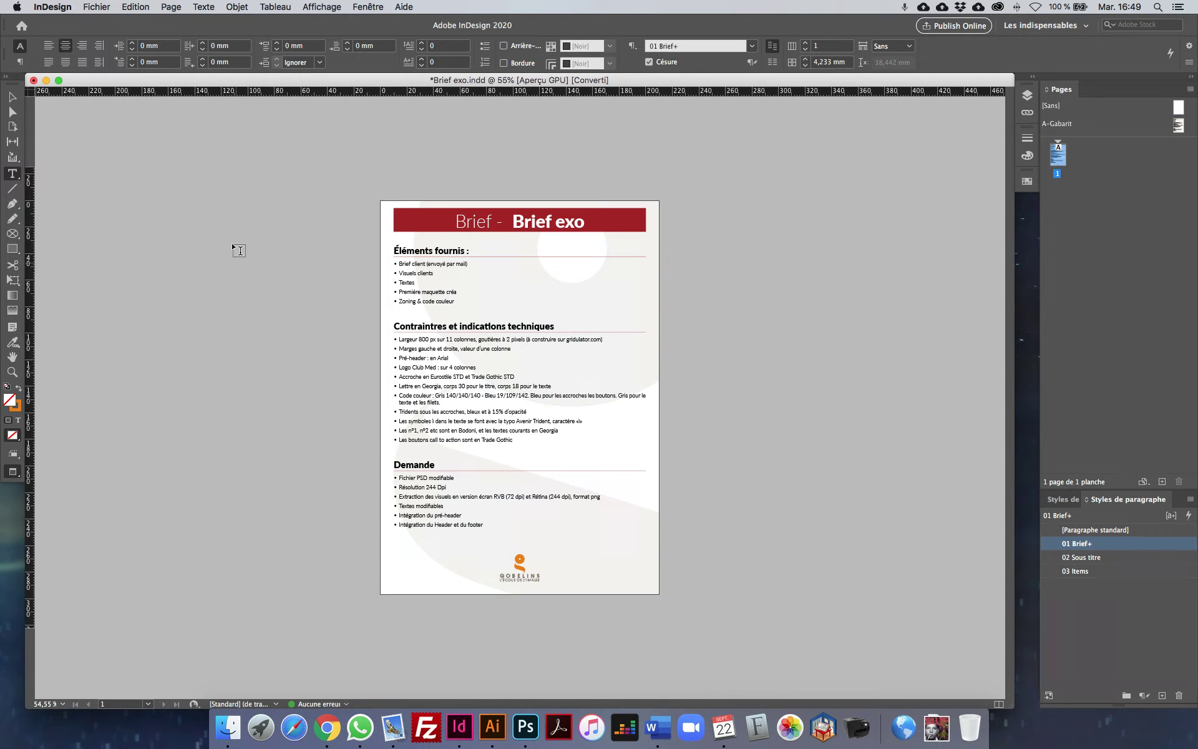
{"action": "left_click", "coordinate": [97, 7]}
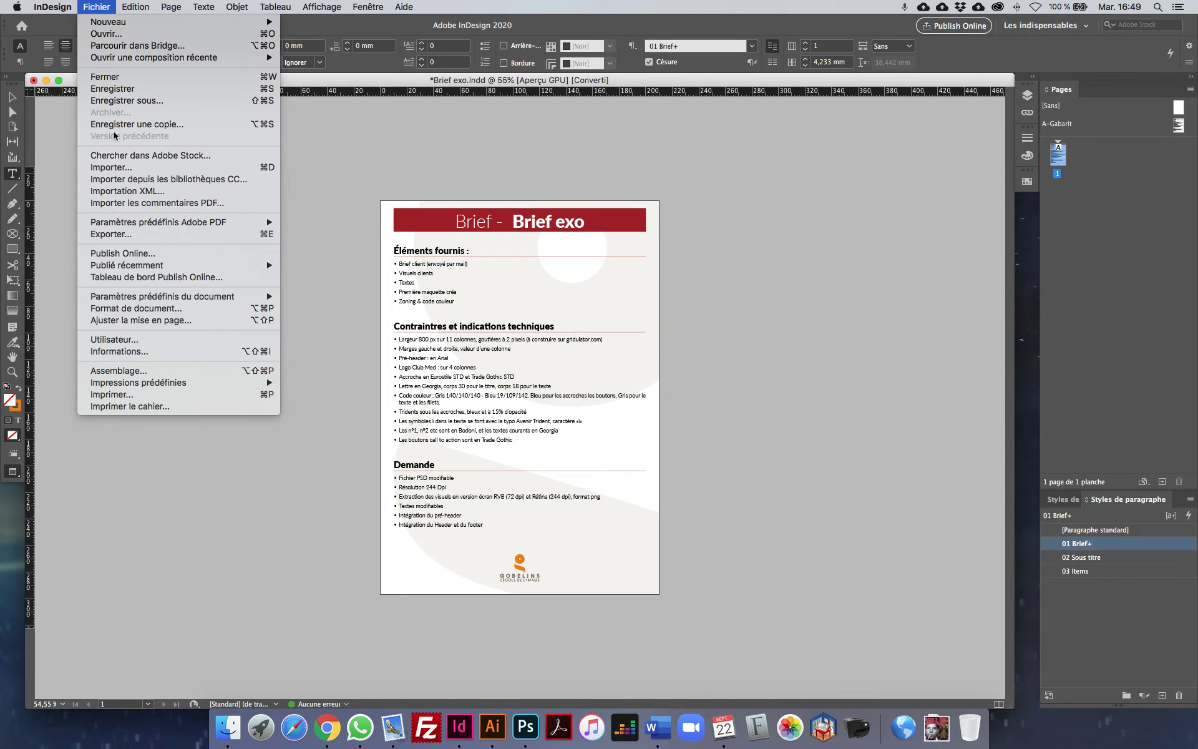
{"action": "left_click", "coordinate": [115, 101]}
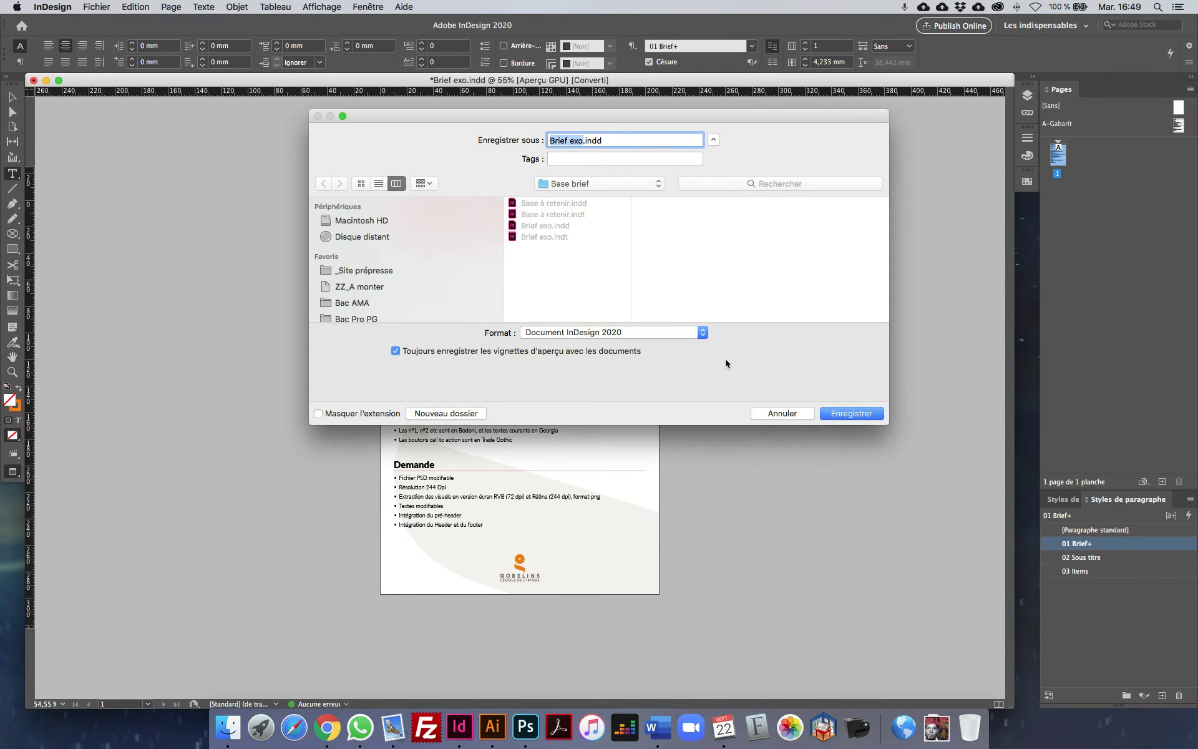
{"action": "left_click", "coordinate": [639, 335]}
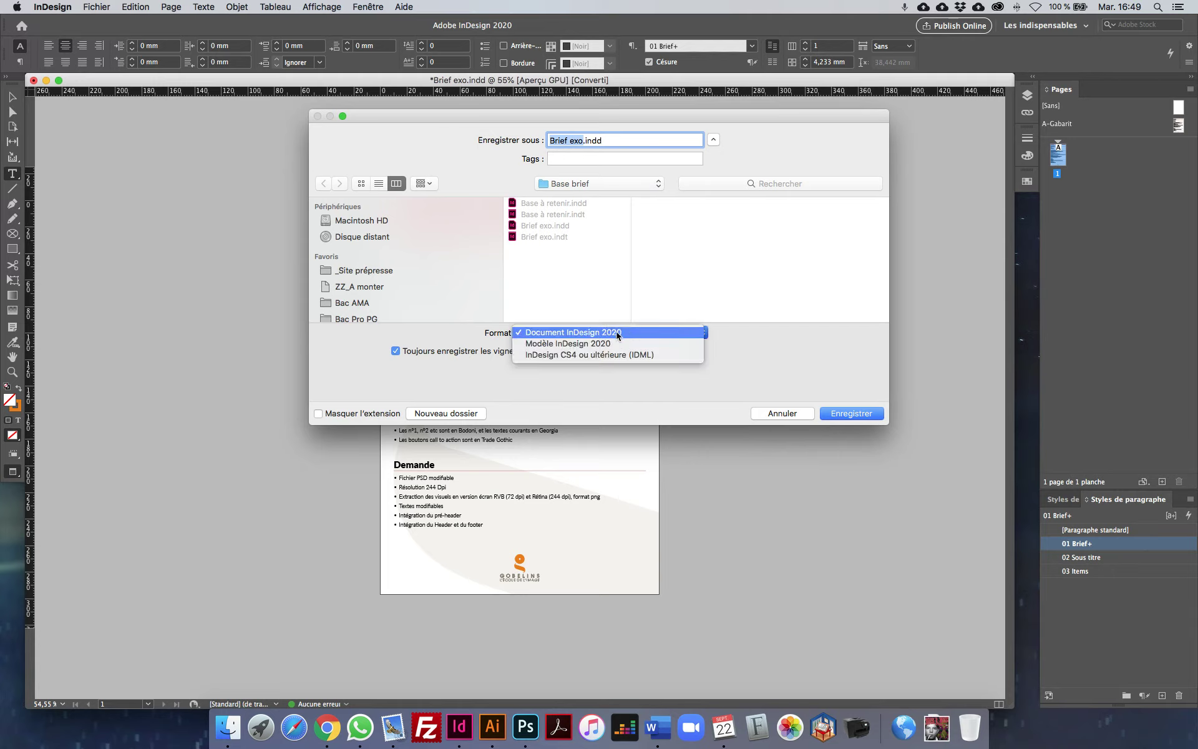
{"action": "left_click", "coordinate": [608, 355]}
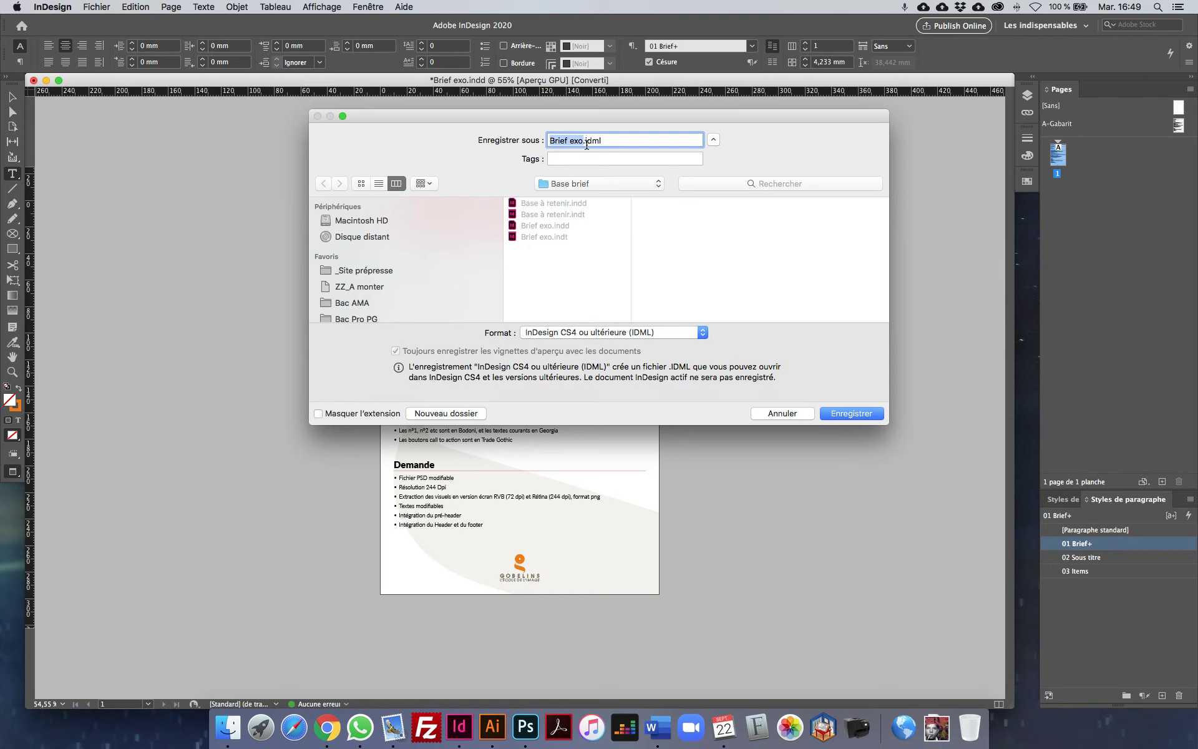
{"action": "key", "text": "super+shift+d"}
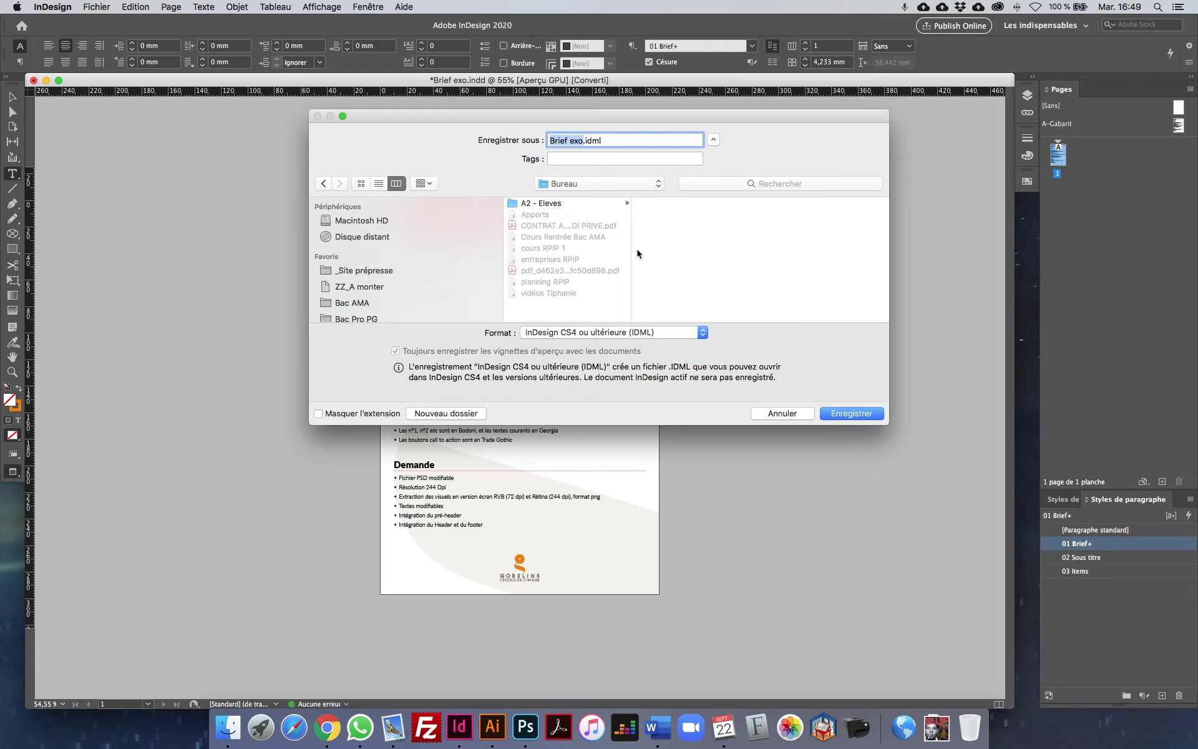
{"action": "left_click", "coordinate": [856, 415]}
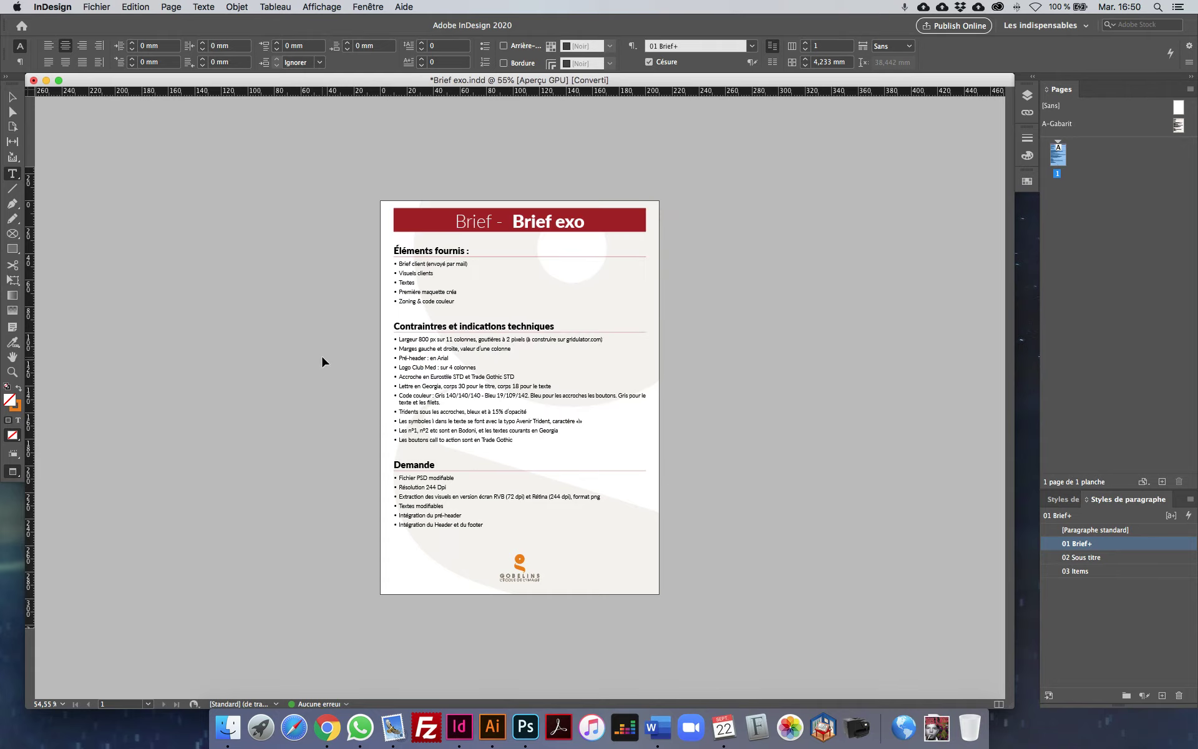
Step: Close the Brief exo document without saving and move the Finder window aside on the desktop
{"action": "key", "text": "super+w"}
{"action": "left_click", "coordinate": [608, 398]}
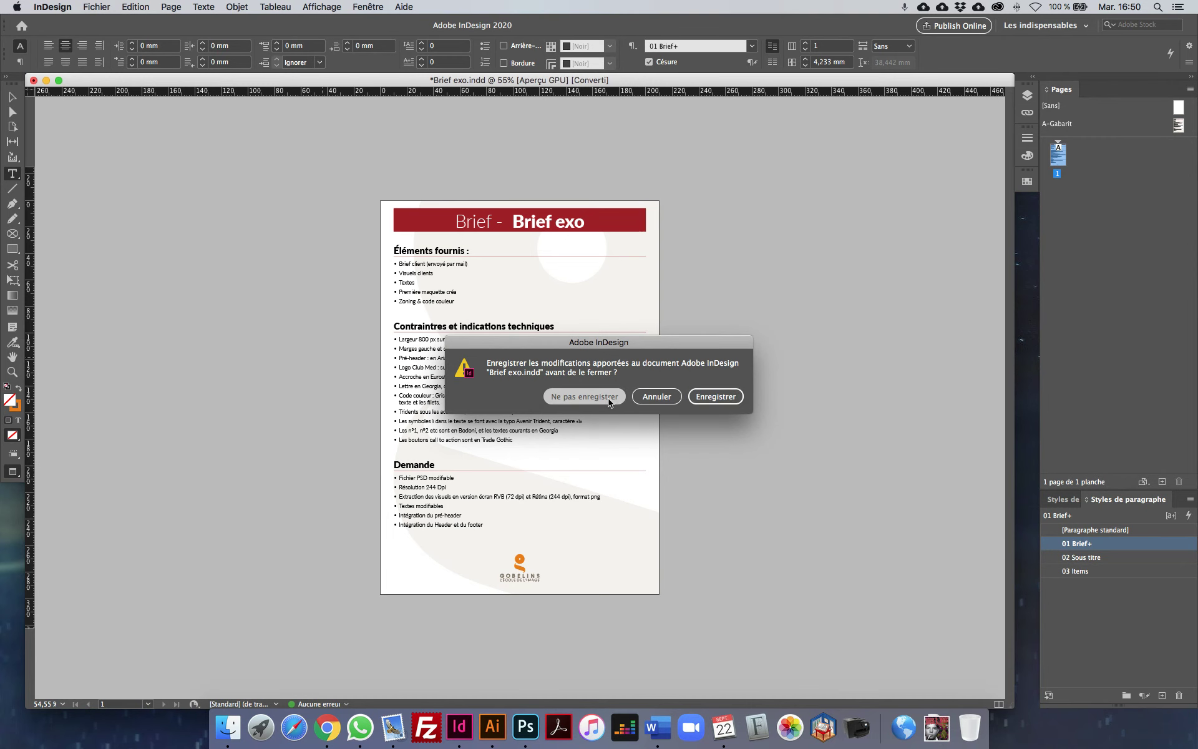
{"action": "left_click", "coordinate": [608, 396]}
{"action": "left_click_drag", "start_coordinate": [649, 169], "coordinate": [561, 152]}
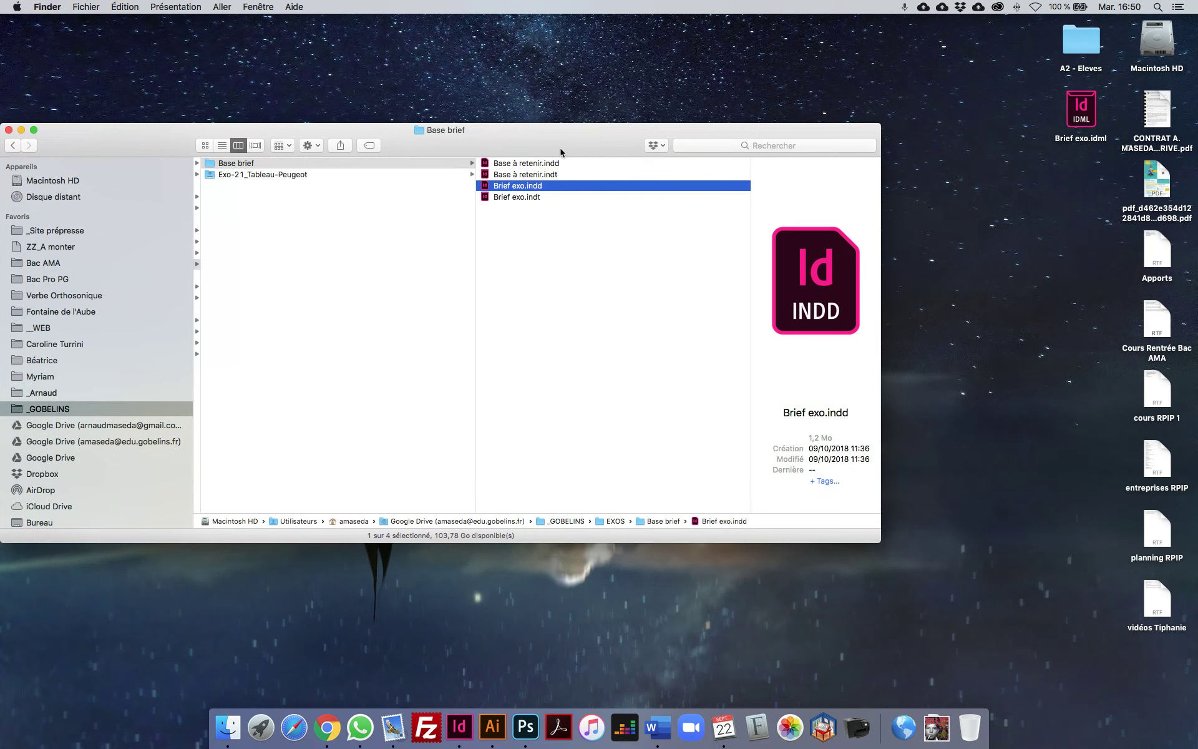
{"action": "left_click", "coordinate": [946, 265]}
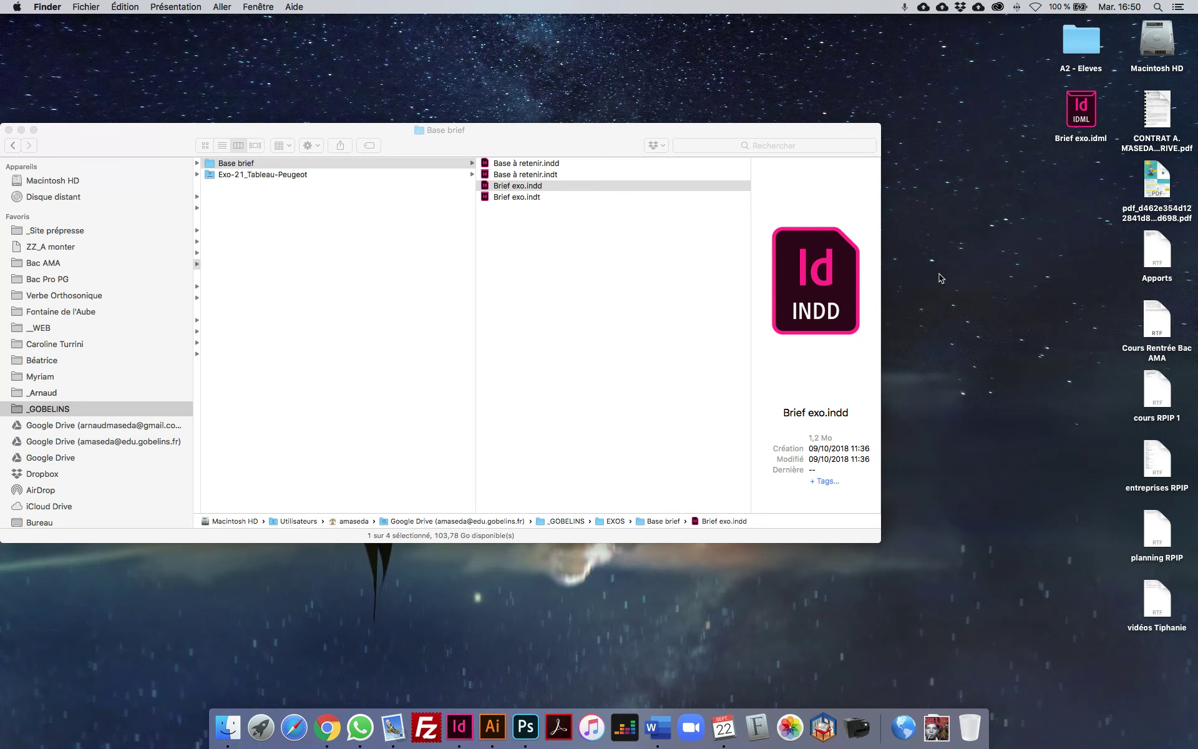
Step: Open the Brief exo.idml file from the desktop
{"action": "left_click", "coordinate": [1079, 116]}
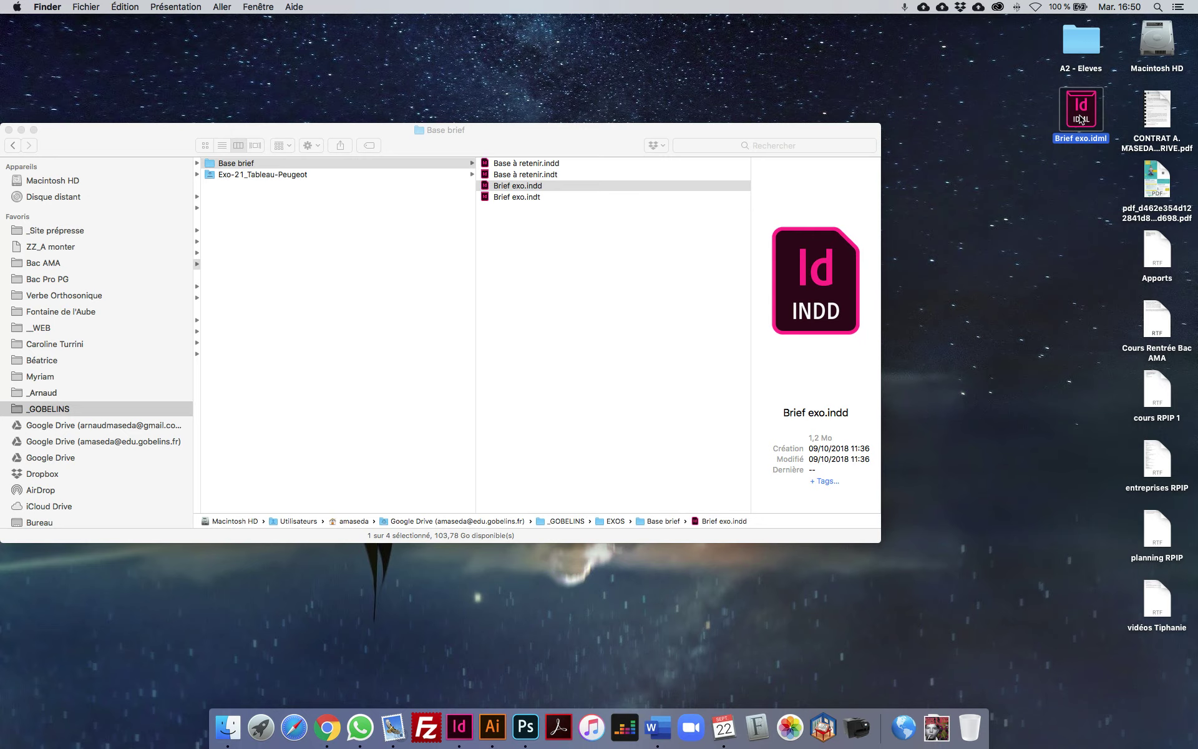
{"action": "left_click", "coordinate": [989, 131]}
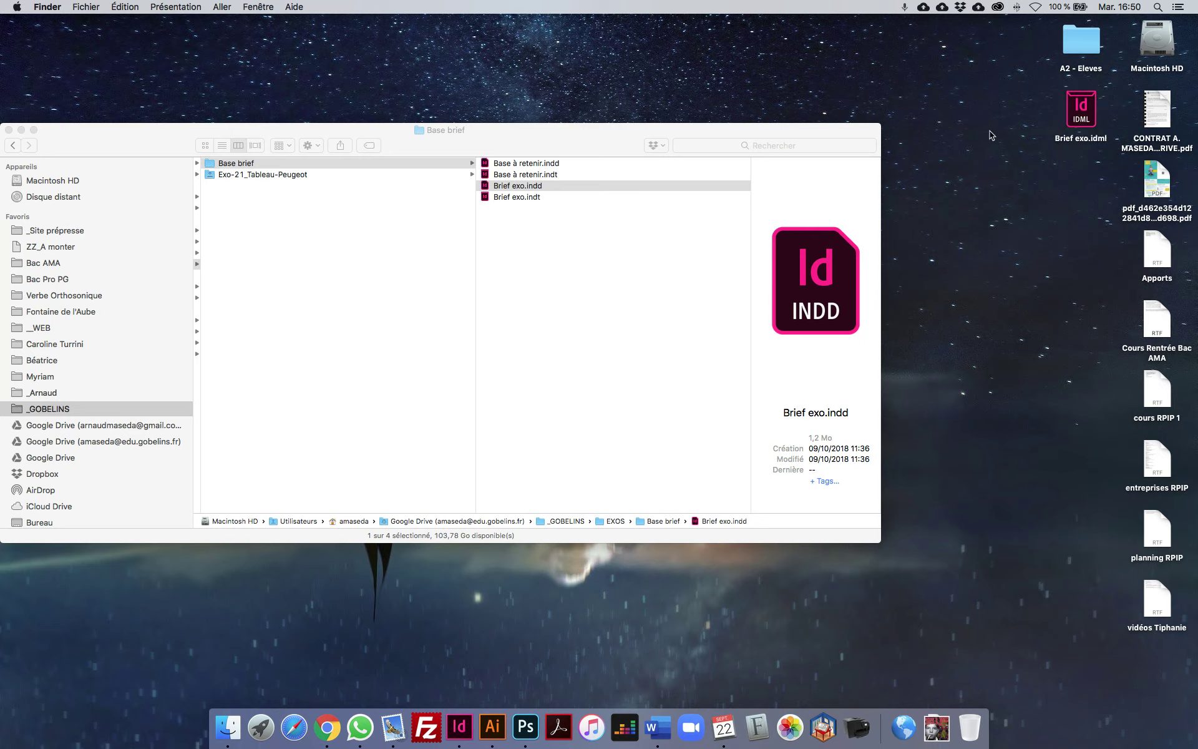
{"action": "left_click", "coordinate": [1075, 116]}
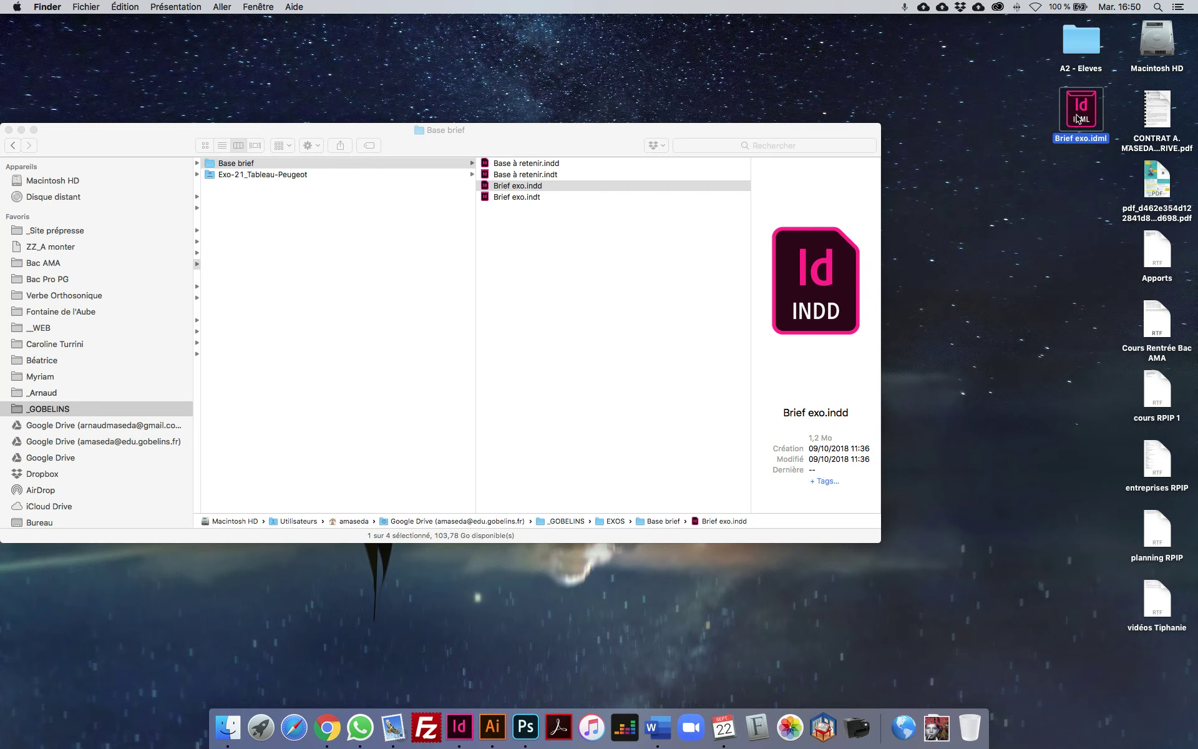
{"action": "double_click", "coordinate": [1077, 118]}
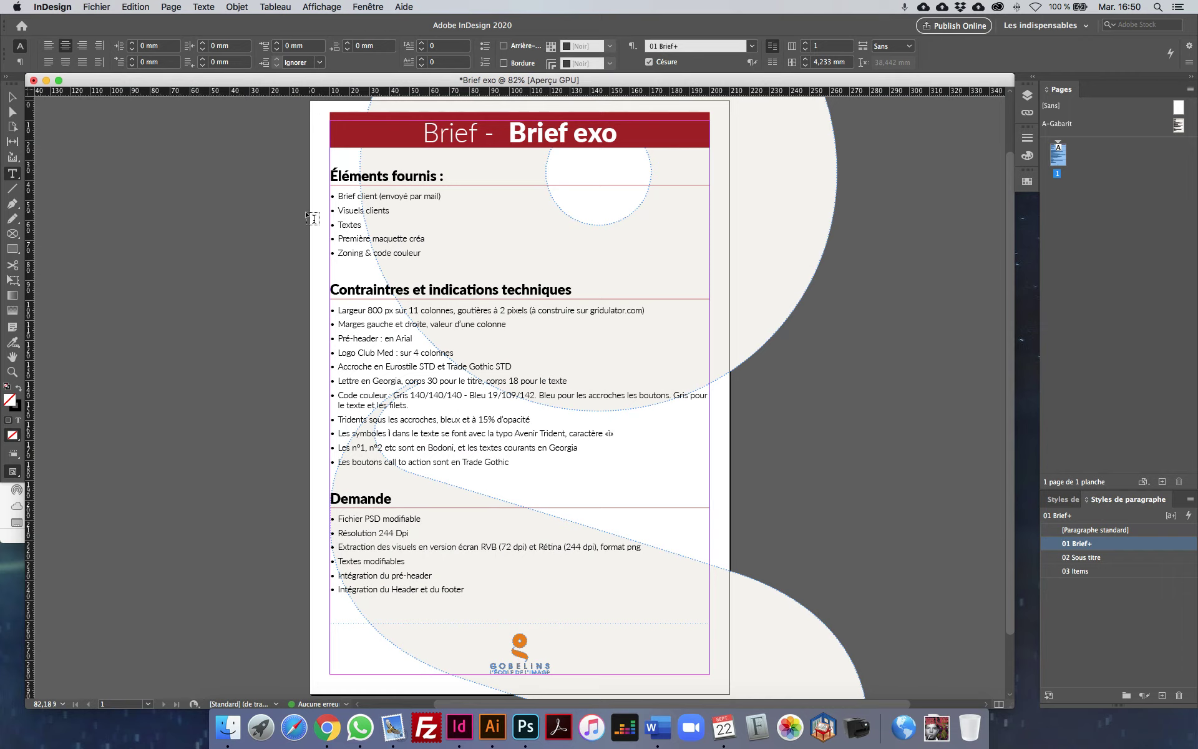
{"action": "left_click", "coordinate": [98, 6]}
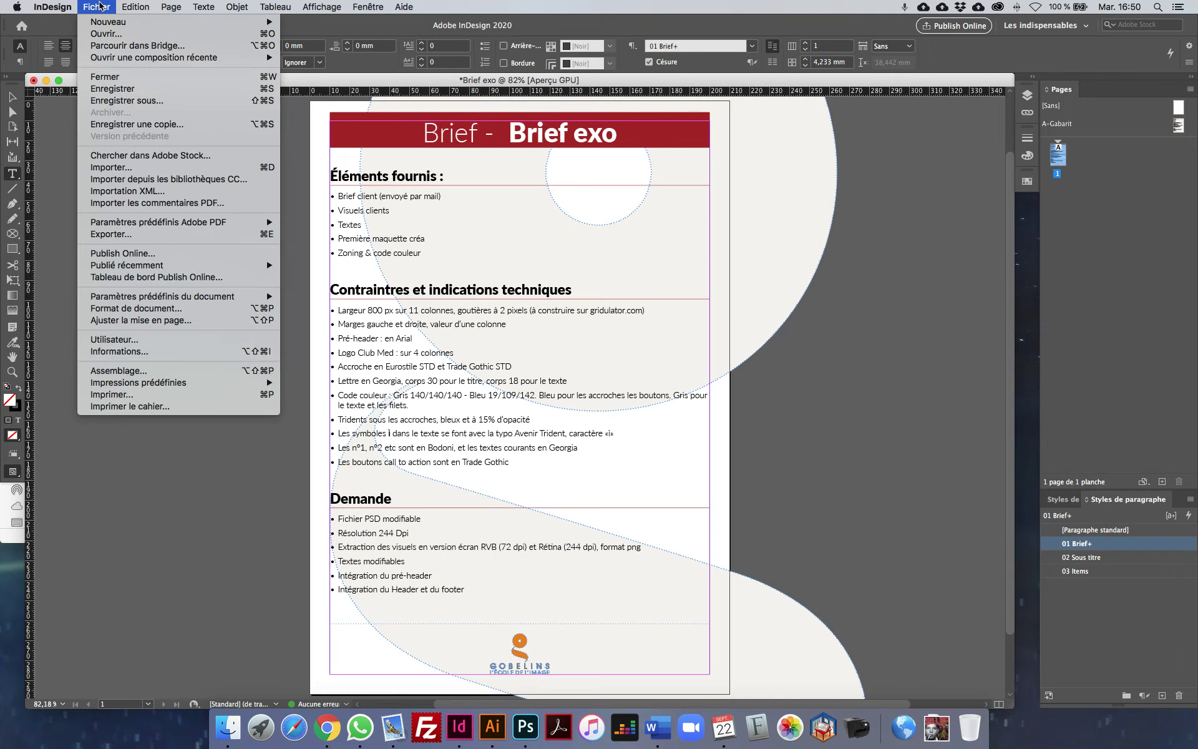
{"action": "left_click", "coordinate": [121, 102]}
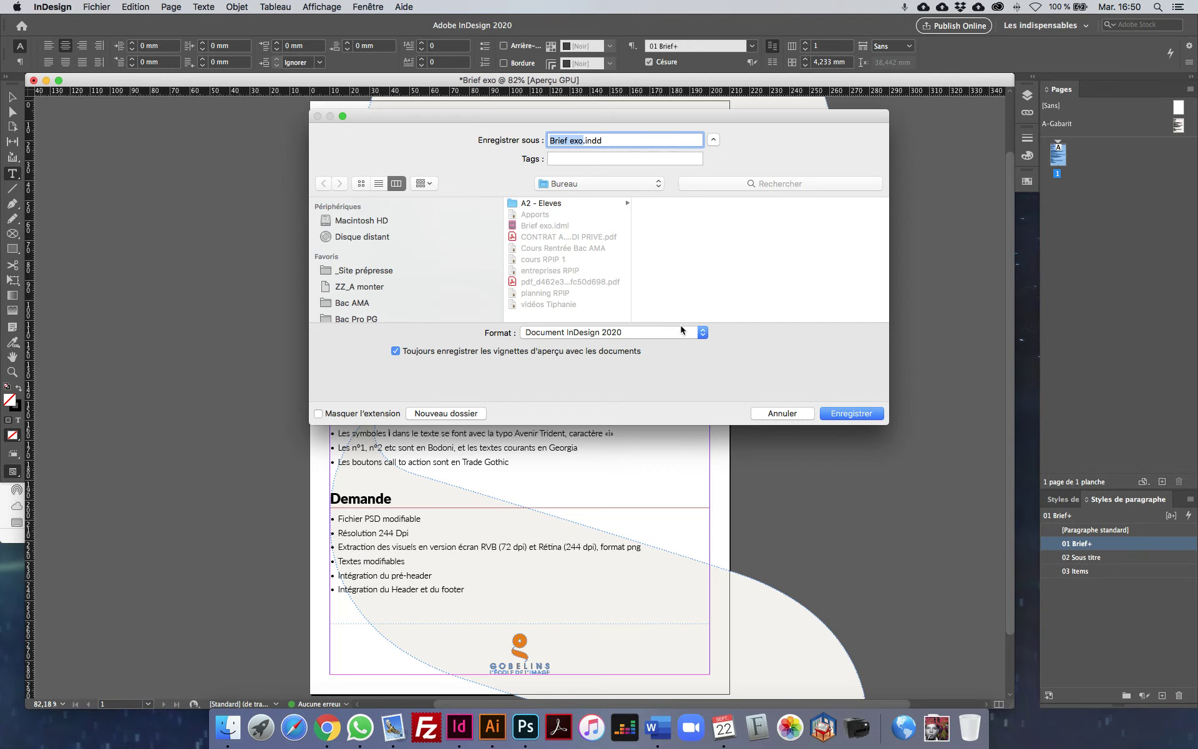
{"action": "left_click", "coordinate": [777, 413]}
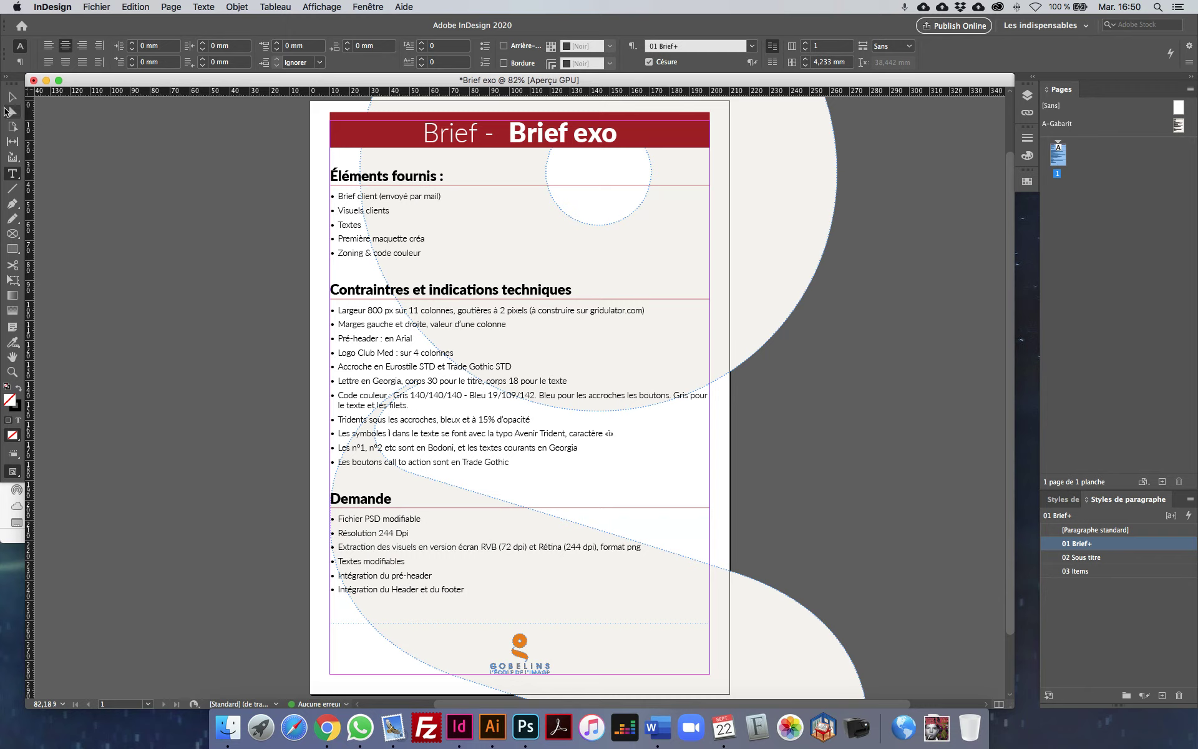
Step: Close the document converted from IDML without saving and open Brief exo.indd from the Base brief folder
{"action": "left_click", "coordinate": [34, 80]}
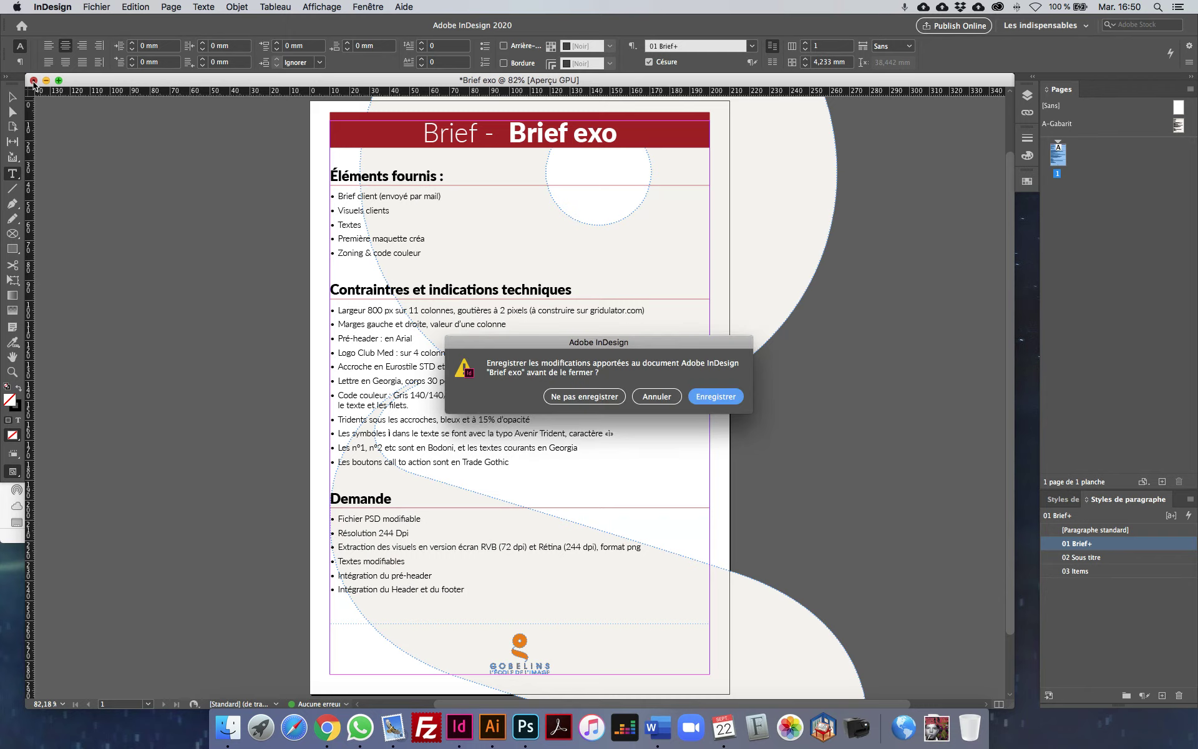
{"action": "left_click", "coordinate": [569, 395]}
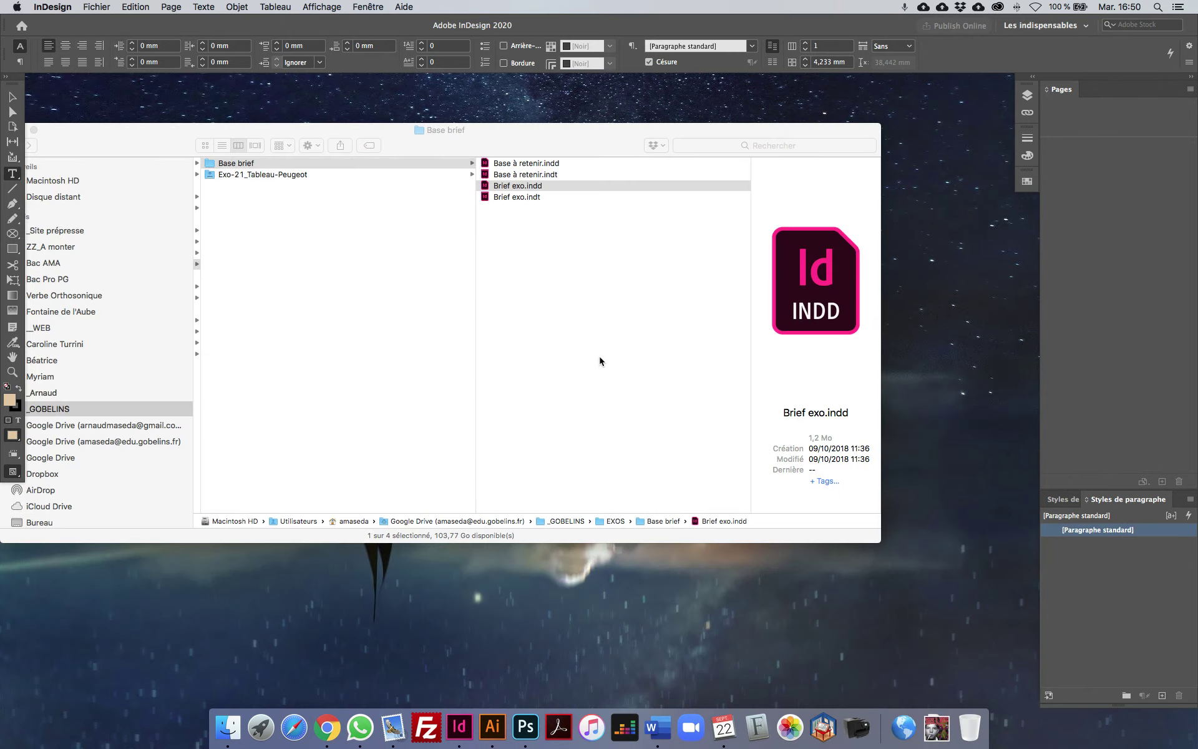
{"action": "left_click", "coordinate": [598, 356]}
{"action": "double_click", "coordinate": [550, 186]}
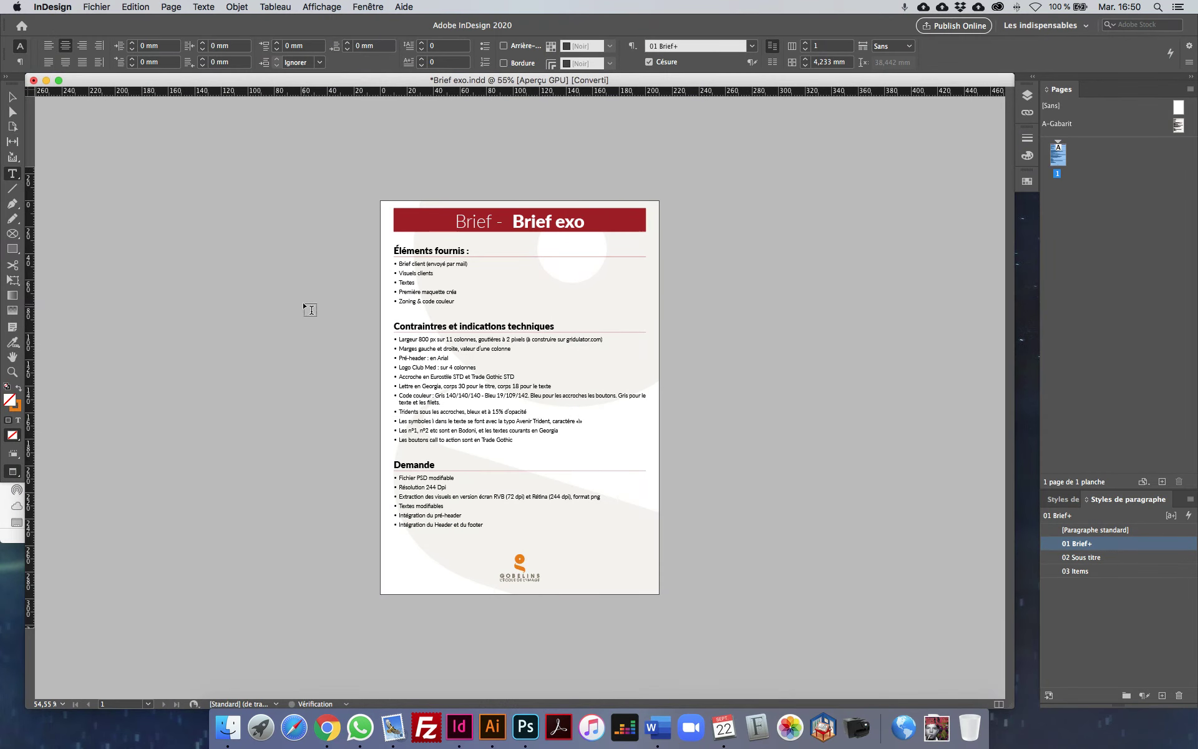
Step: Save Brief exo to the desktop as an InDesign 2020 template (Modèle InDesign 2020)
{"action": "left_click", "coordinate": [102, 5]}
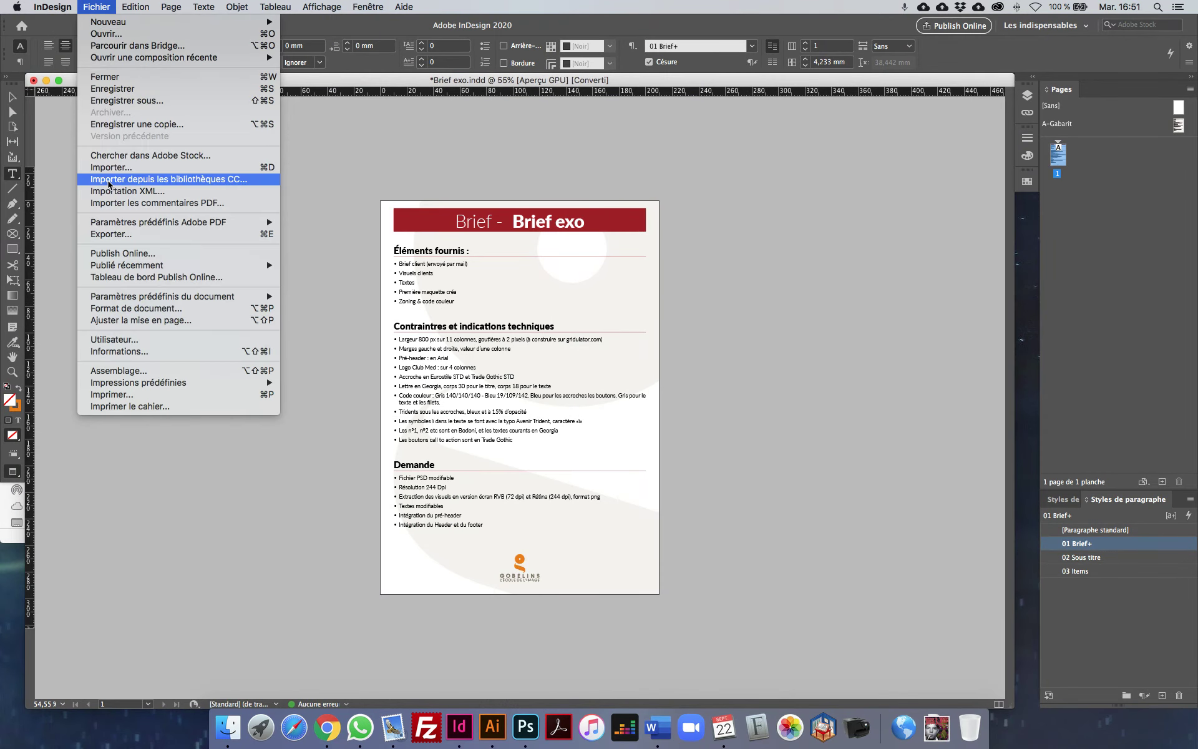
{"action": "left_click", "coordinate": [96, 6]}
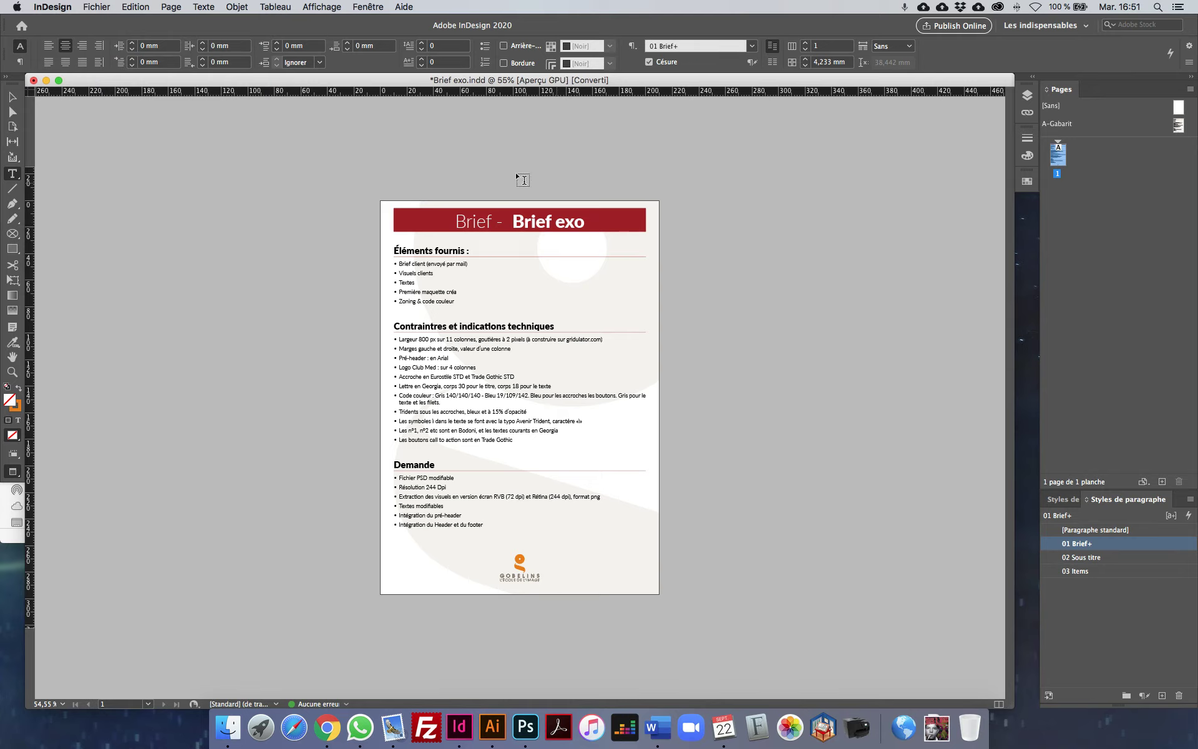
{"action": "left_click", "coordinate": [98, 5]}
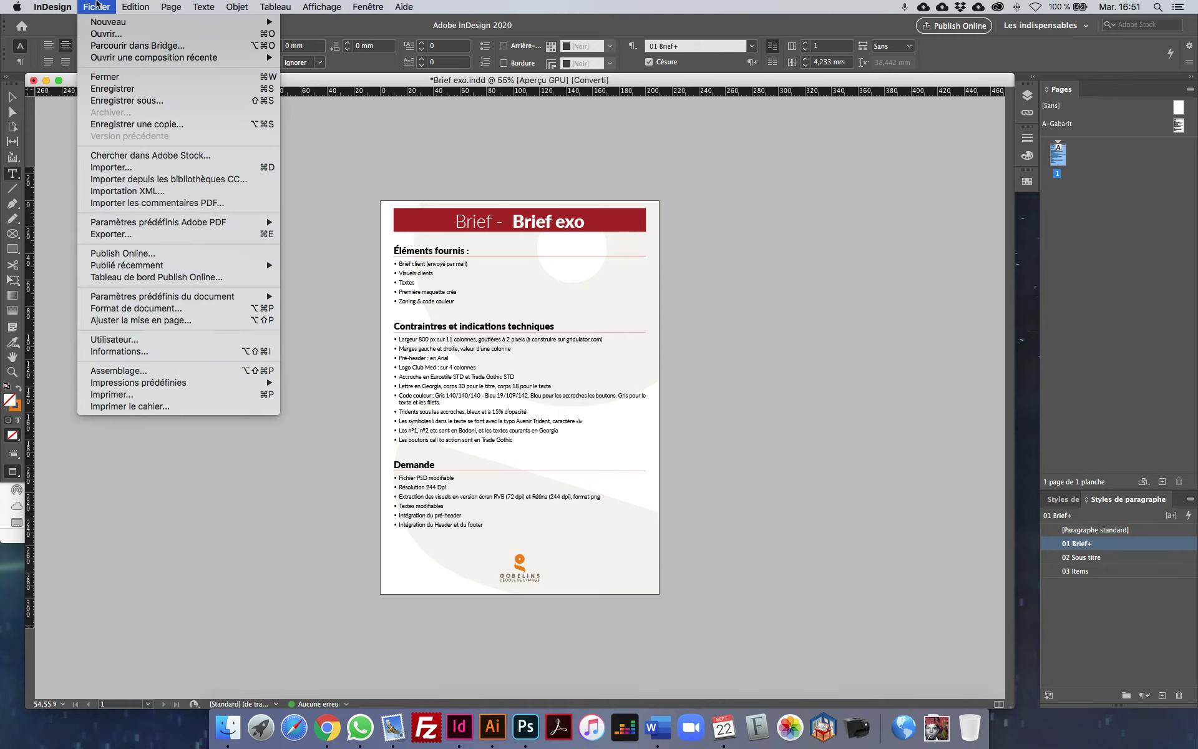
{"action": "left_click", "coordinate": [115, 101]}
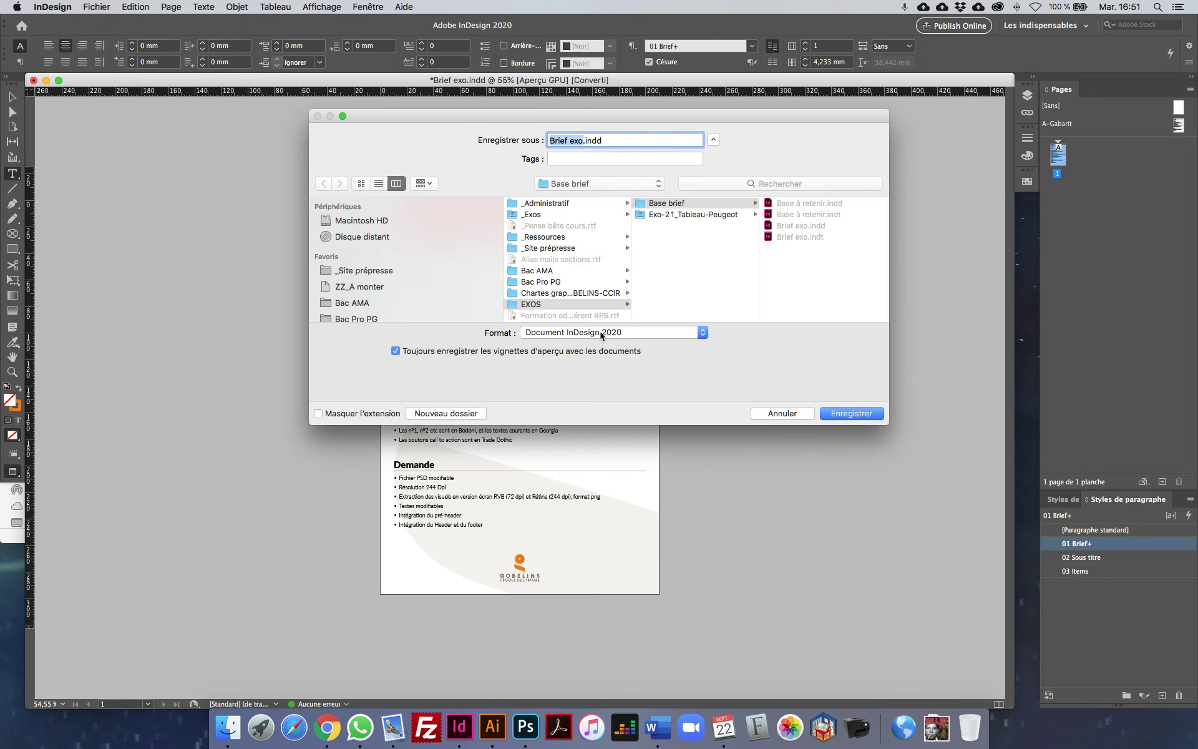
{"action": "left_click", "coordinate": [613, 335]}
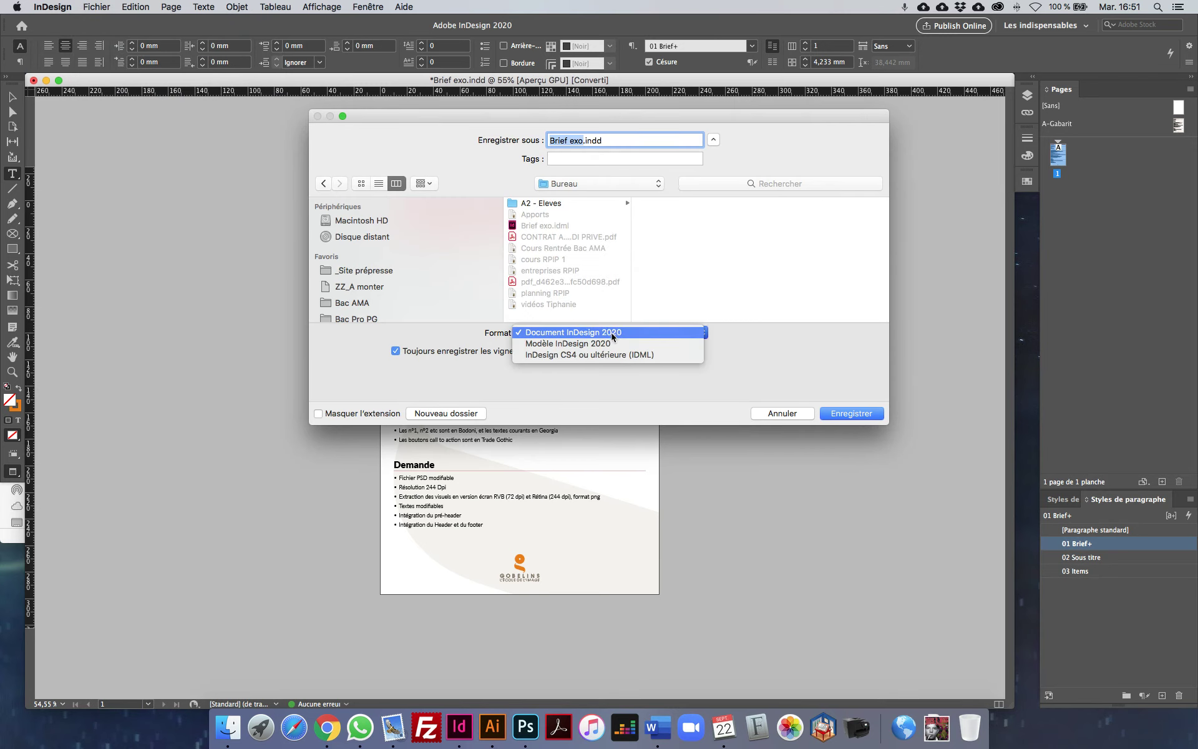
{"action": "left_click", "coordinate": [613, 343]}
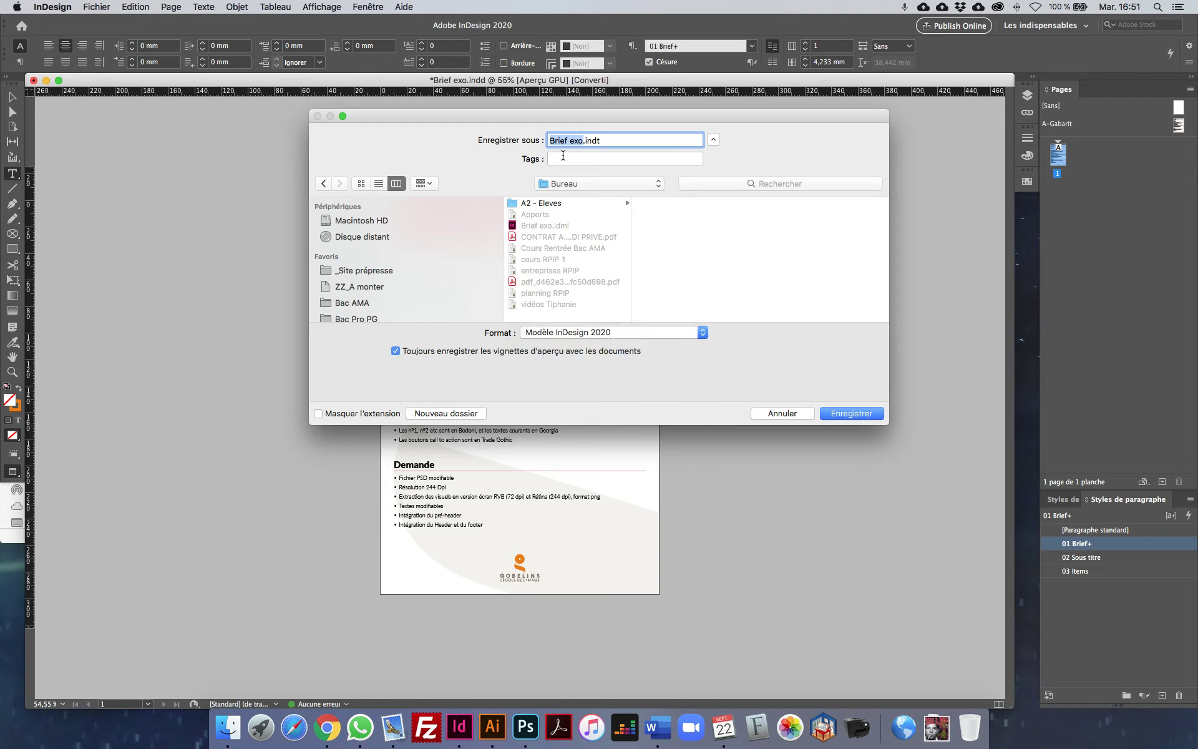
{"action": "left_click", "coordinate": [845, 416]}
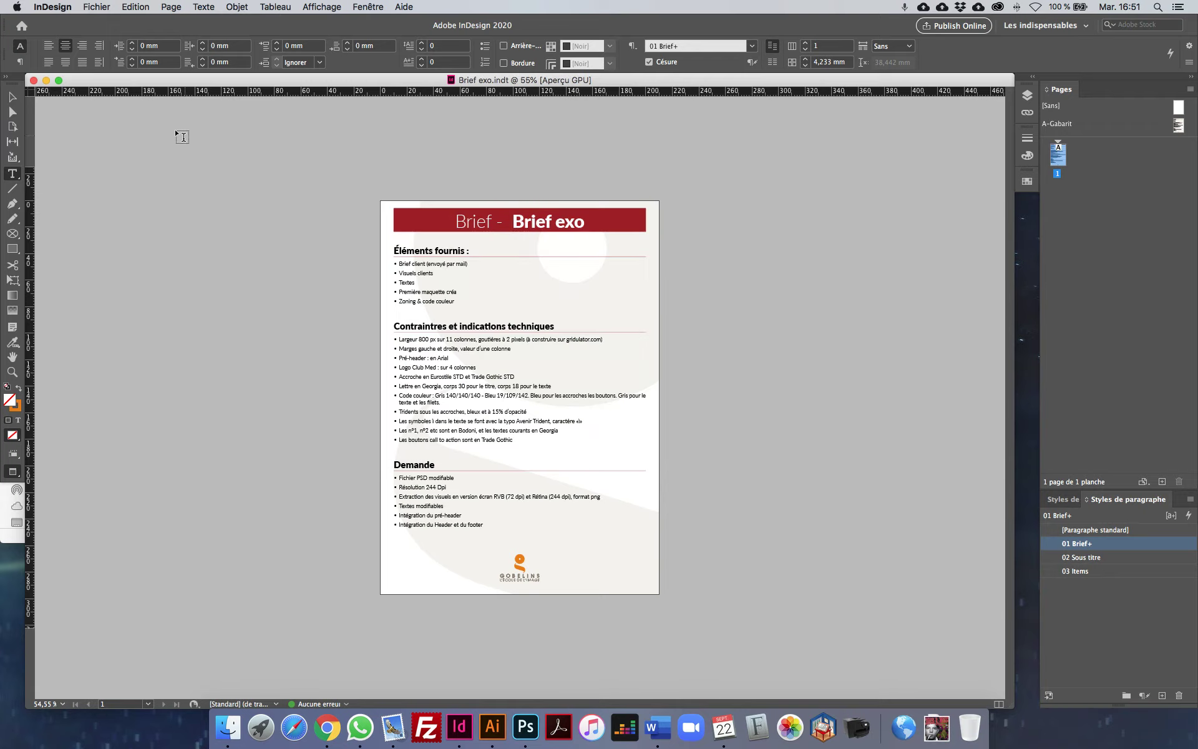
Step: Close the Brief exo.indt document and the Base brief Finder window
{"action": "left_click", "coordinate": [34, 80]}
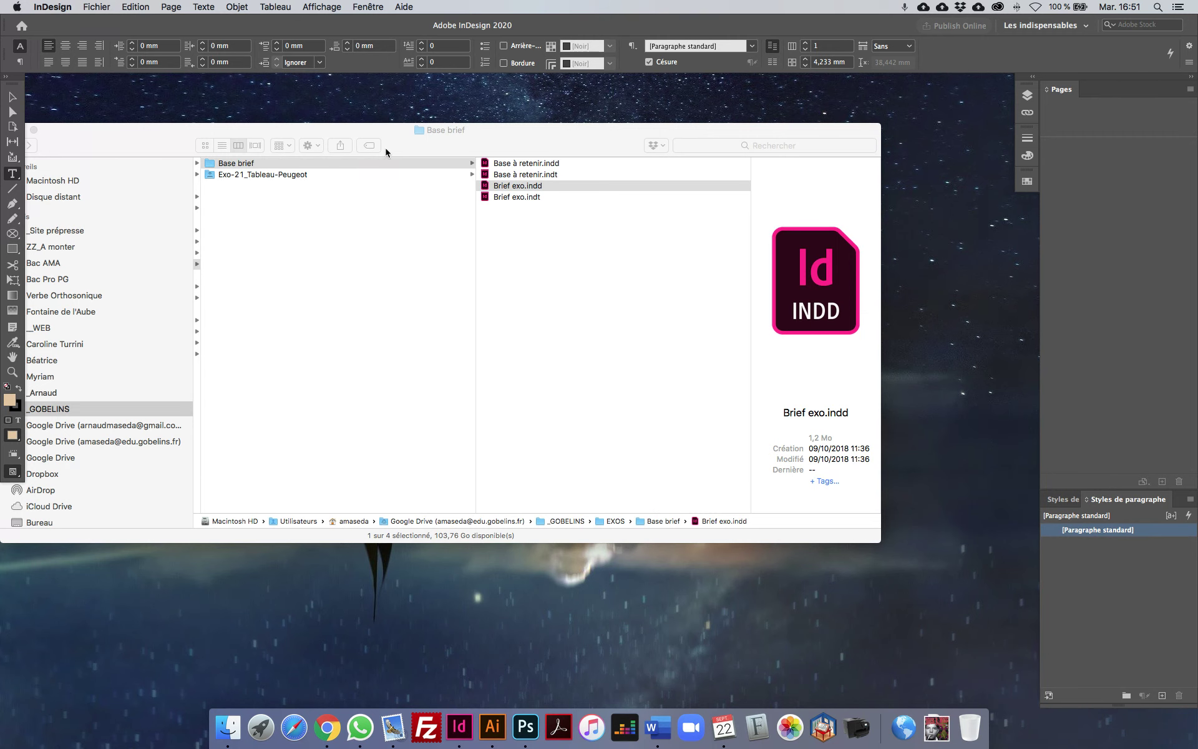
{"action": "left_click", "coordinate": [377, 142]}
{"action": "left_click", "coordinate": [9, 129]}
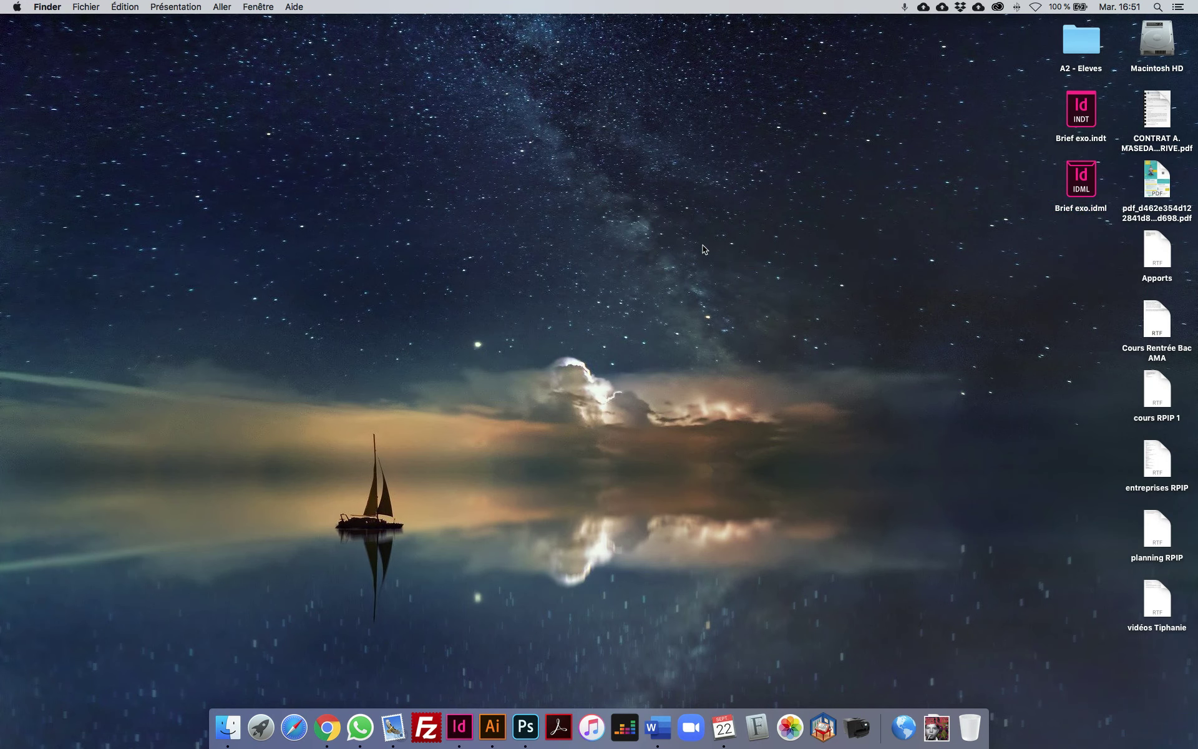
Step: Create a new untitled document from the Brief exo.indt template on the desktop
{"action": "left_click", "coordinate": [1081, 114]}
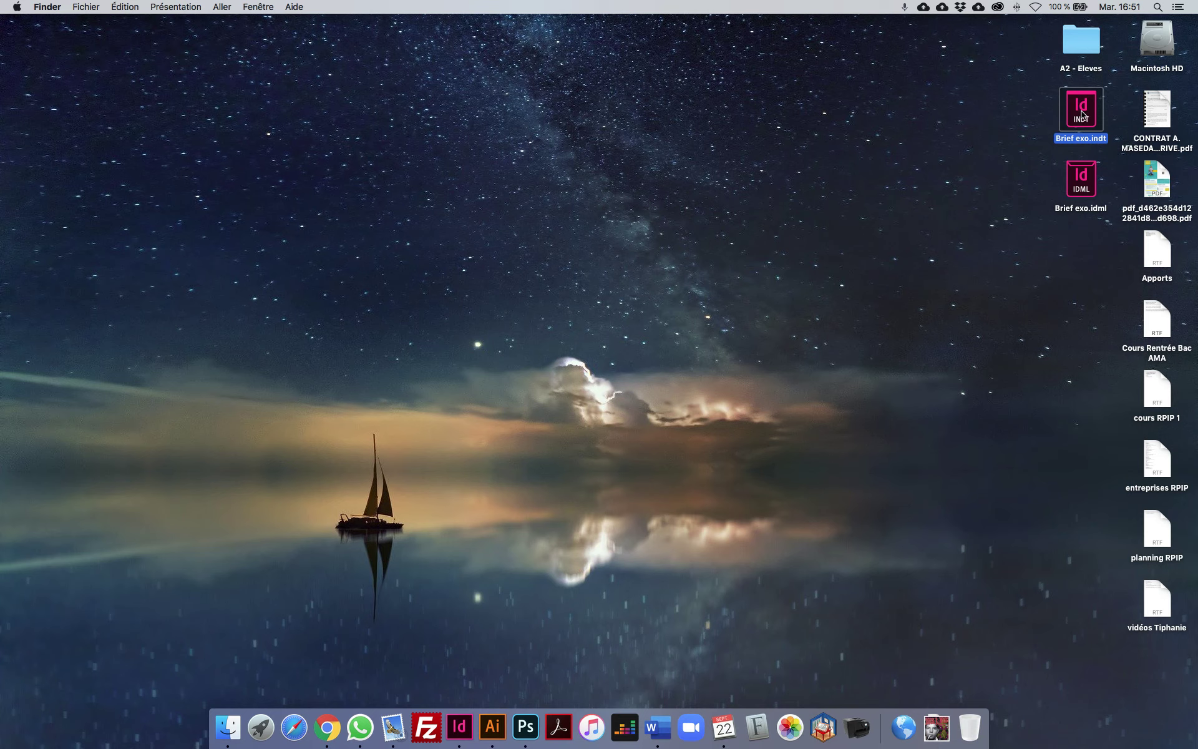
{"action": "left_click", "coordinate": [1000, 109]}
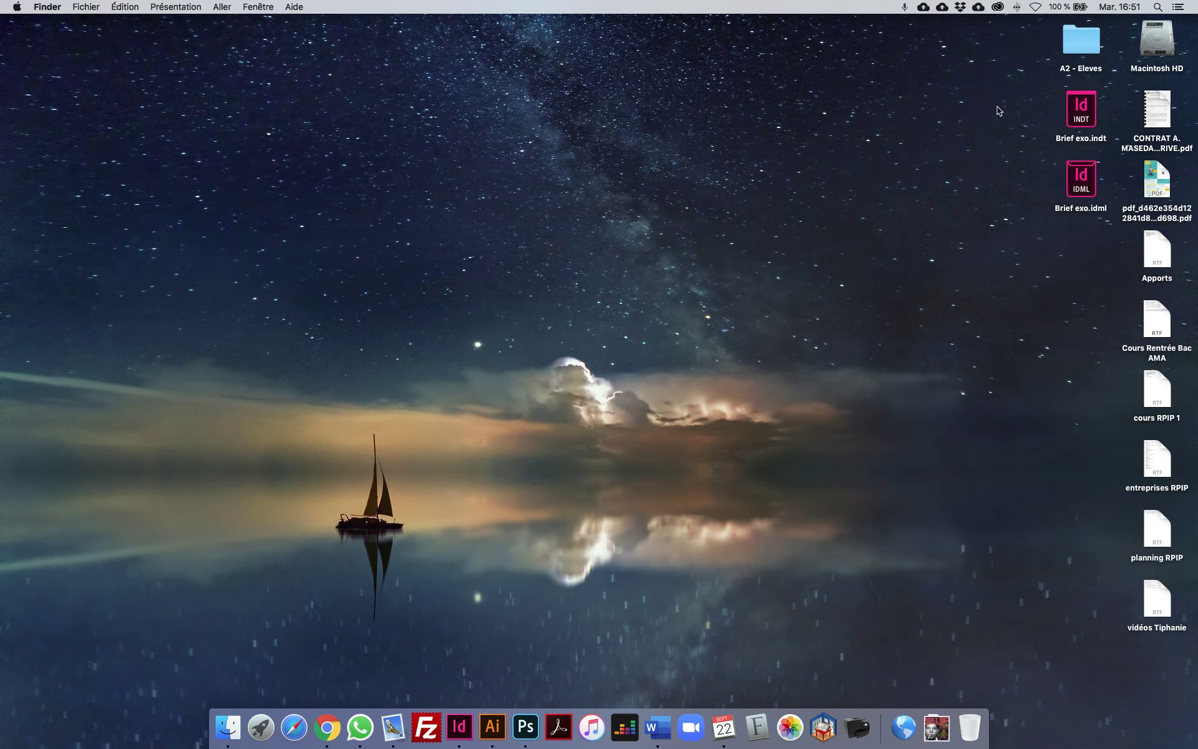
{"action": "double_click", "coordinate": [1081, 118]}
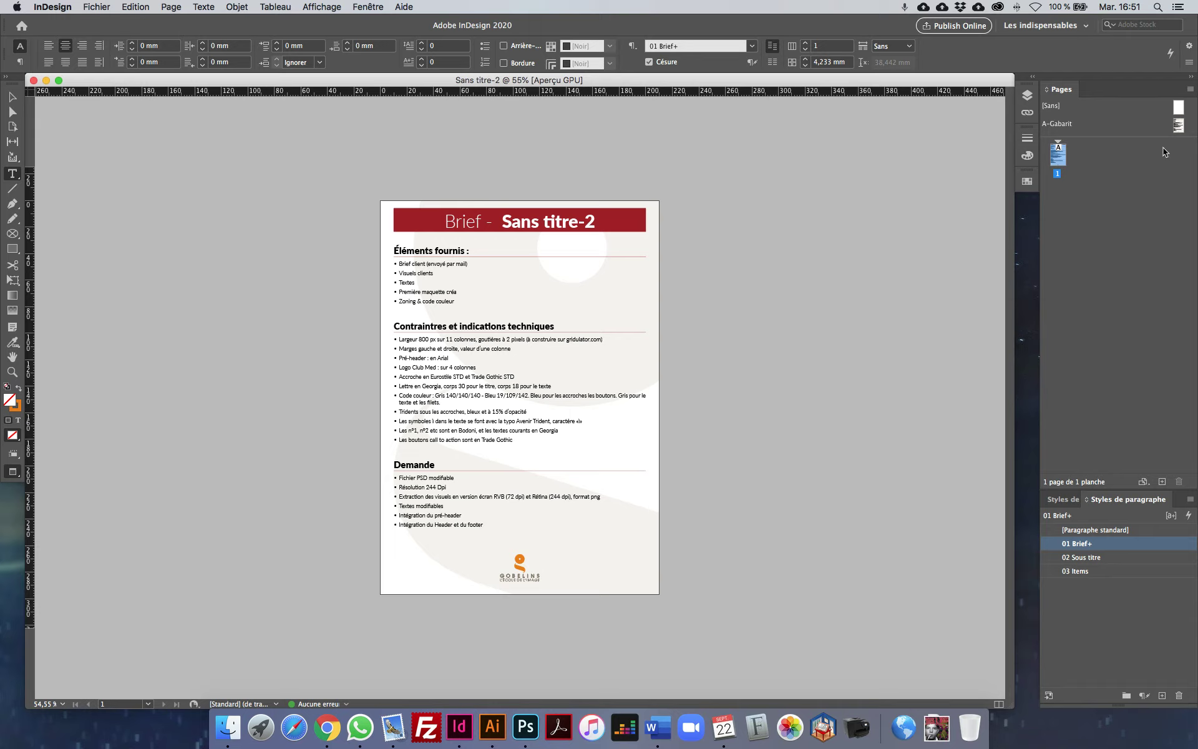
Step: Check the A-Gabarit master page, page 1 and the color swatches of the document made from the template
{"action": "double_click", "coordinate": [1177, 125]}
{"action": "double_click", "coordinate": [1058, 154]}
{"action": "left_click", "coordinate": [1027, 182]}
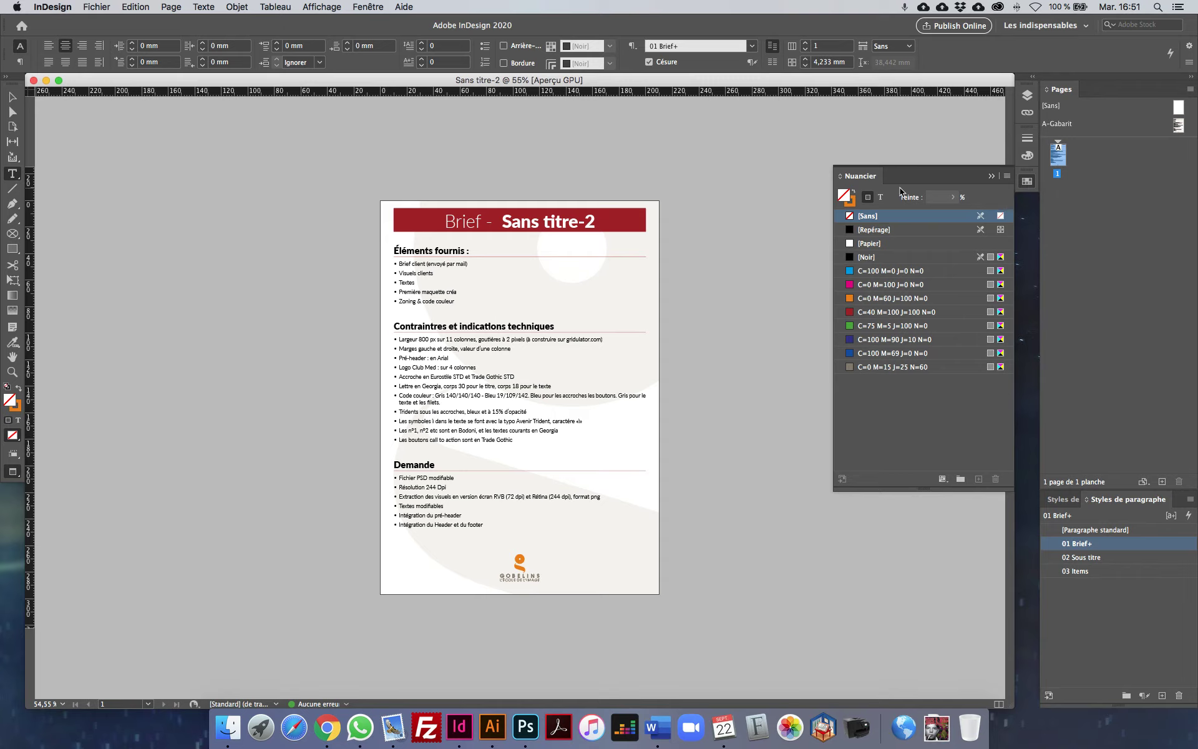
{"action": "left_click", "coordinate": [992, 177]}
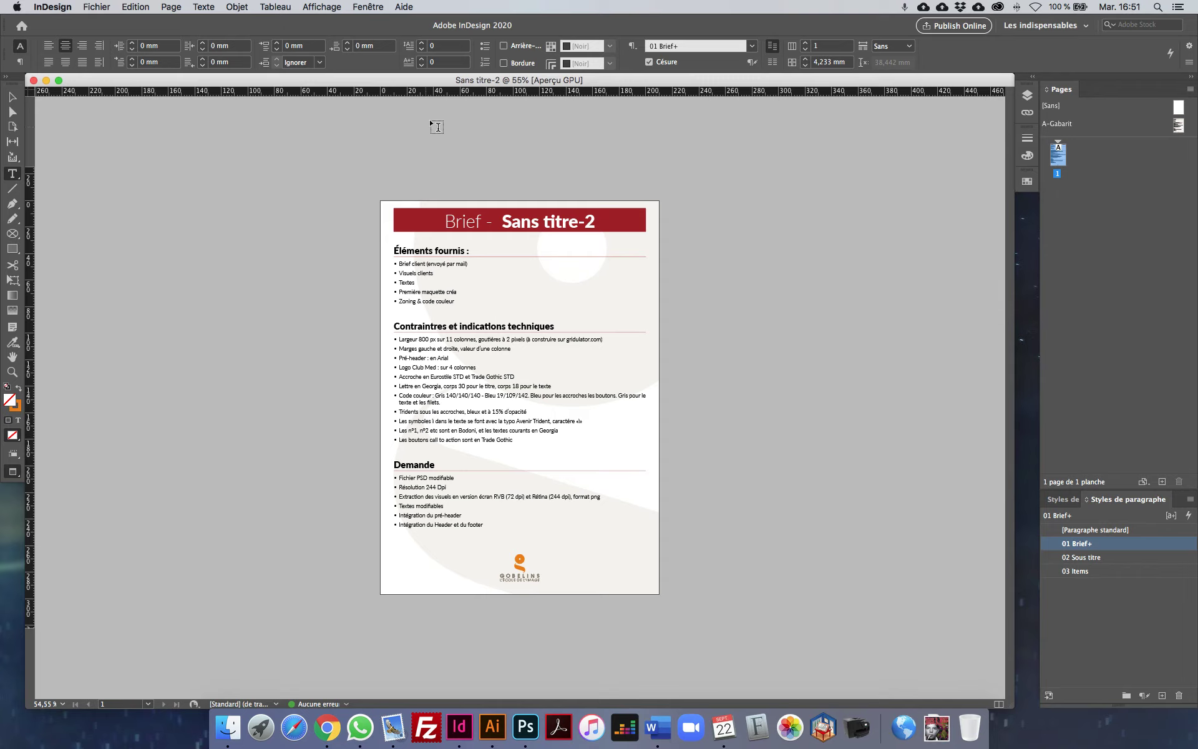
Step: Save the untitled document to the desktop as Exo 12 in Document InDesign 2020 format, then close it and hide InDesign
{"action": "left_click", "coordinate": [94, 7]}
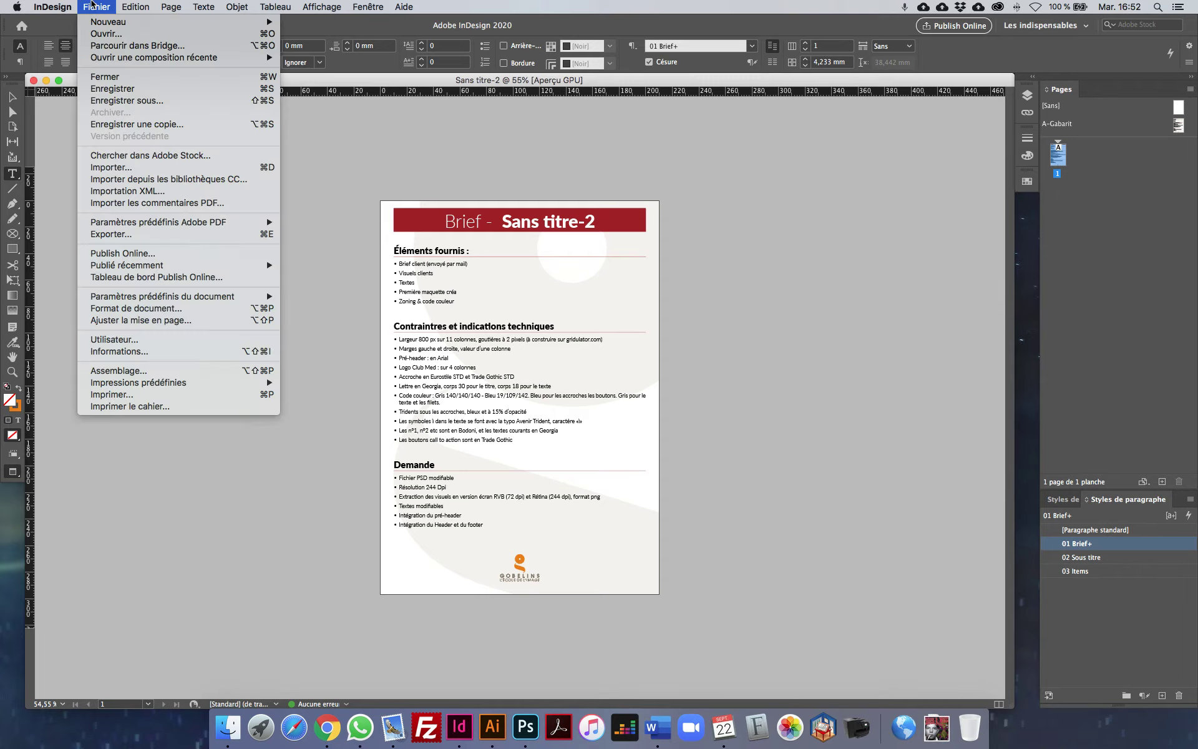
{"action": "left_click", "coordinate": [113, 88]}
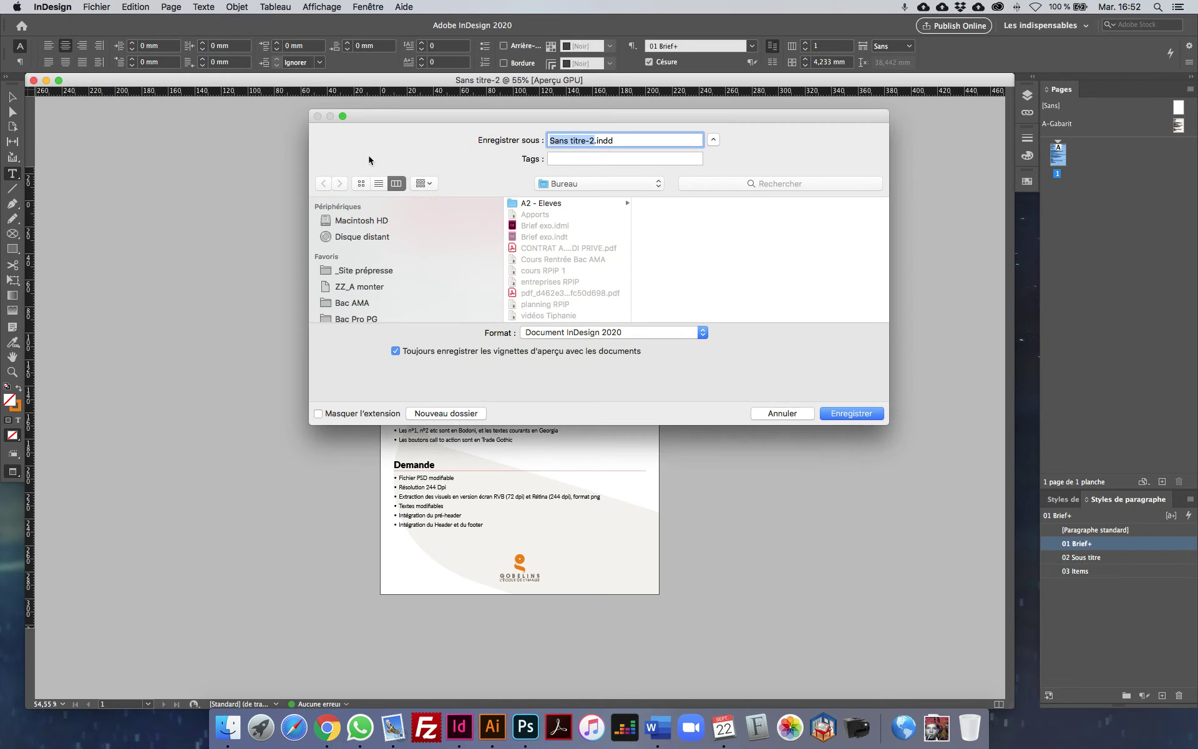
{"action": "type", "text": "Exo 12"}
{"action": "key", "text": "Return"}
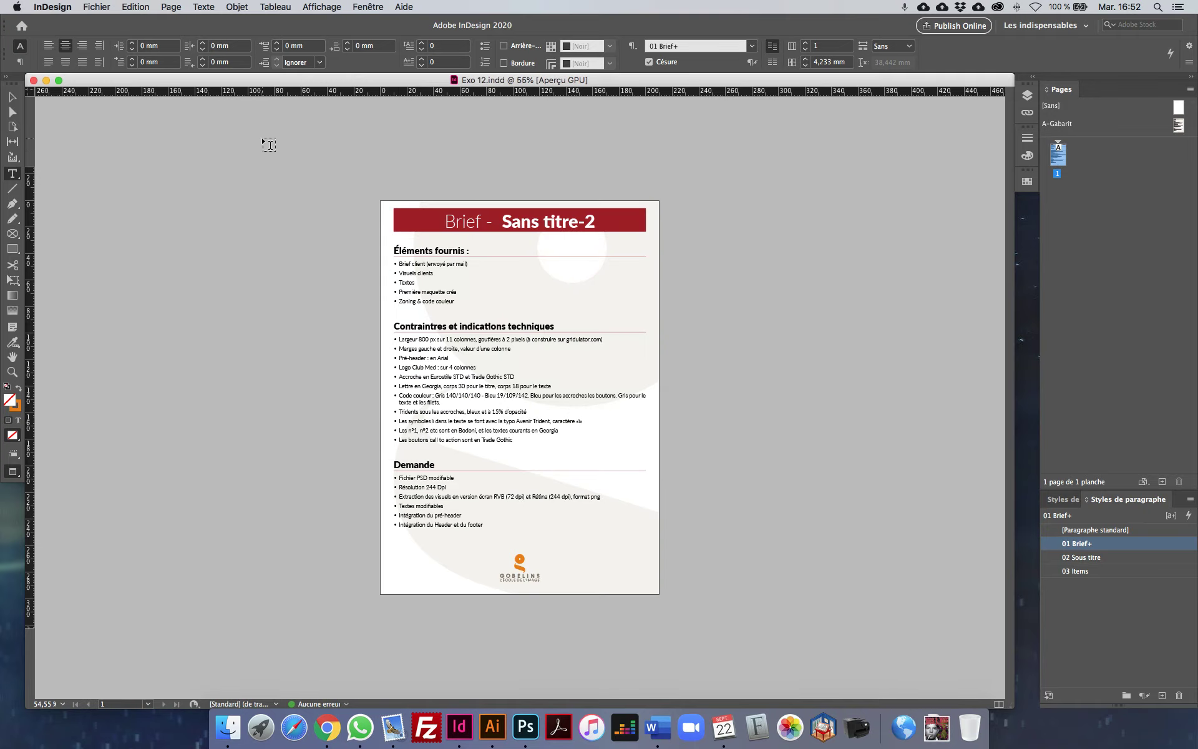
{"action": "key", "text": "super+w"}
{"action": "key", "text": "super+h"}
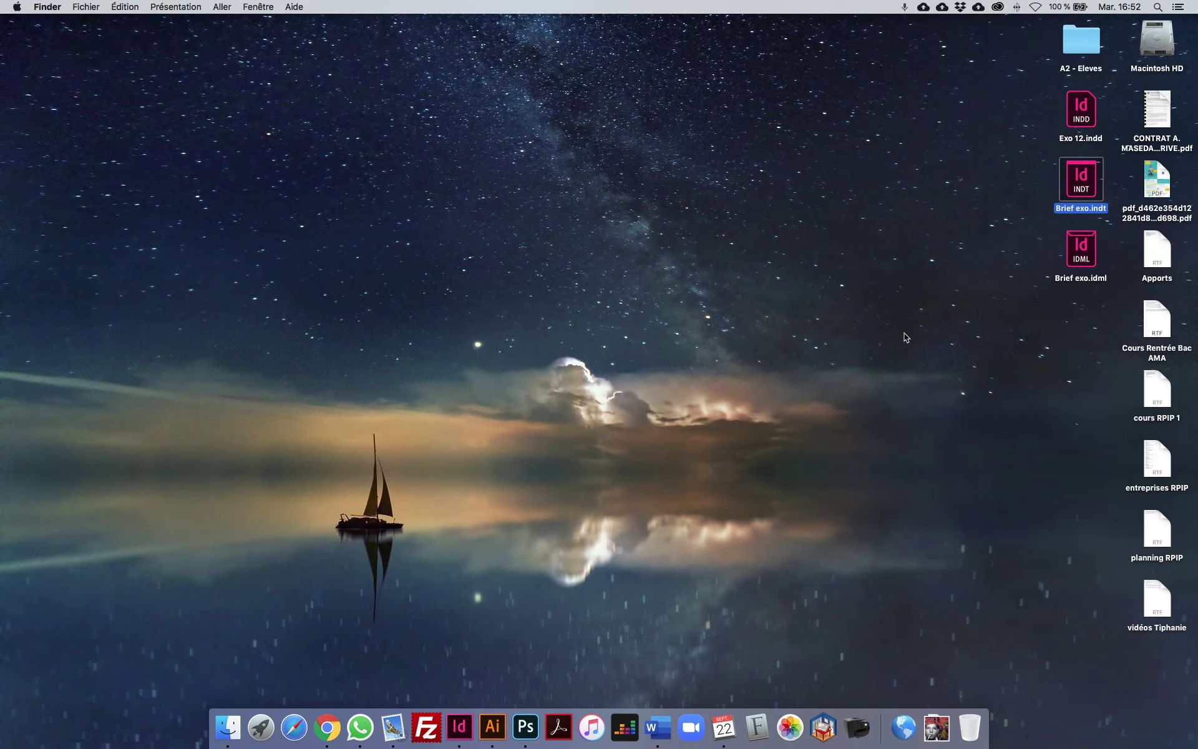
Step: Create another untitled document from the Brief exo.indt template on the desktop, beside the saved Exo 12.indd
{"action": "left_click", "coordinate": [1090, 107]}
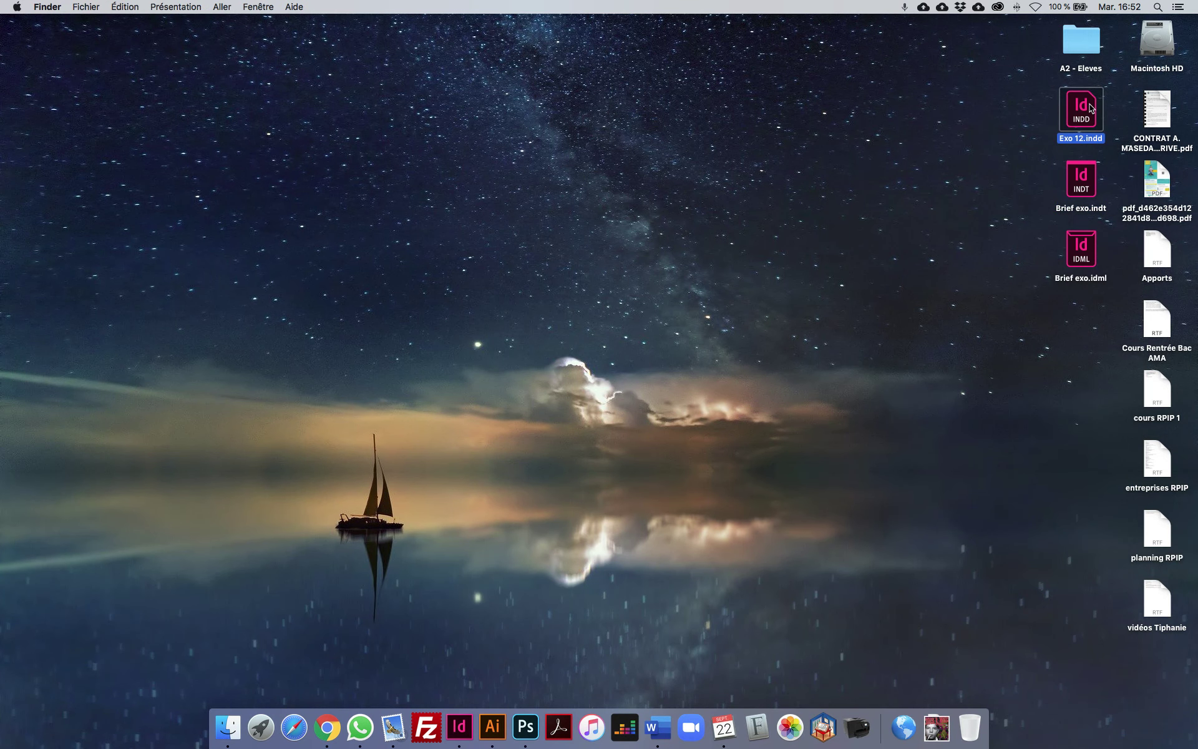
{"action": "left_click", "coordinate": [1087, 182]}
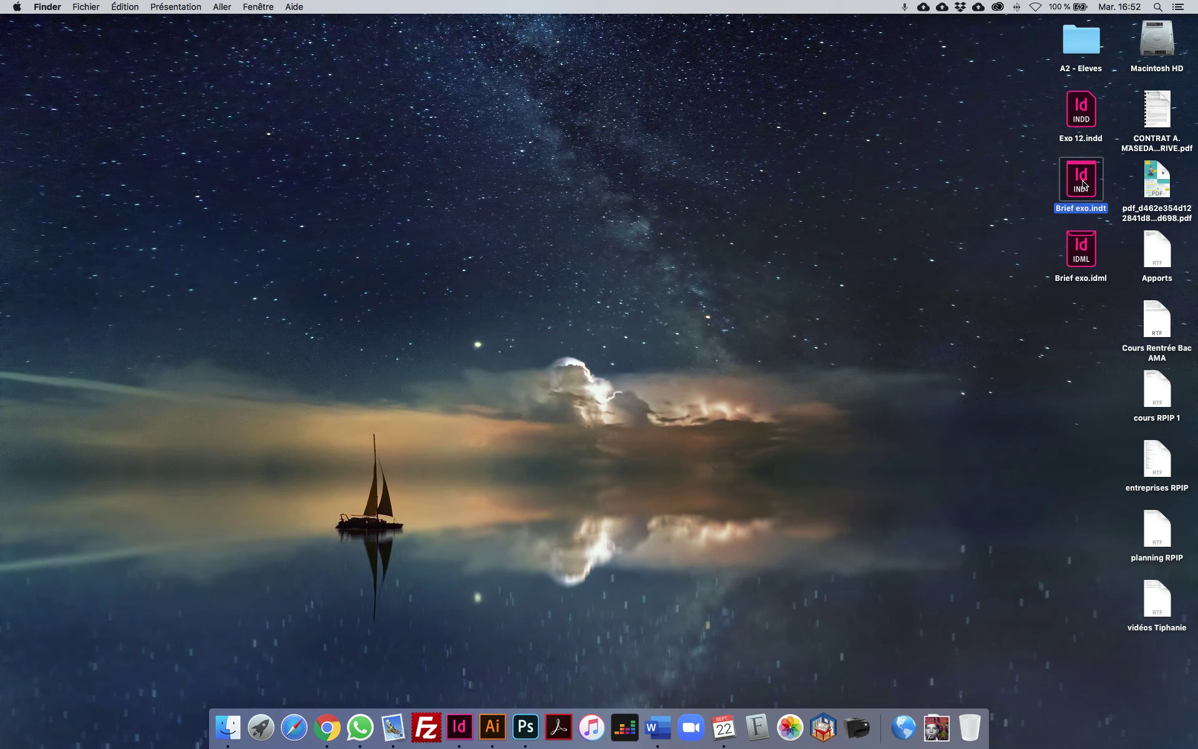
{"action": "double_click", "coordinate": [1082, 185]}
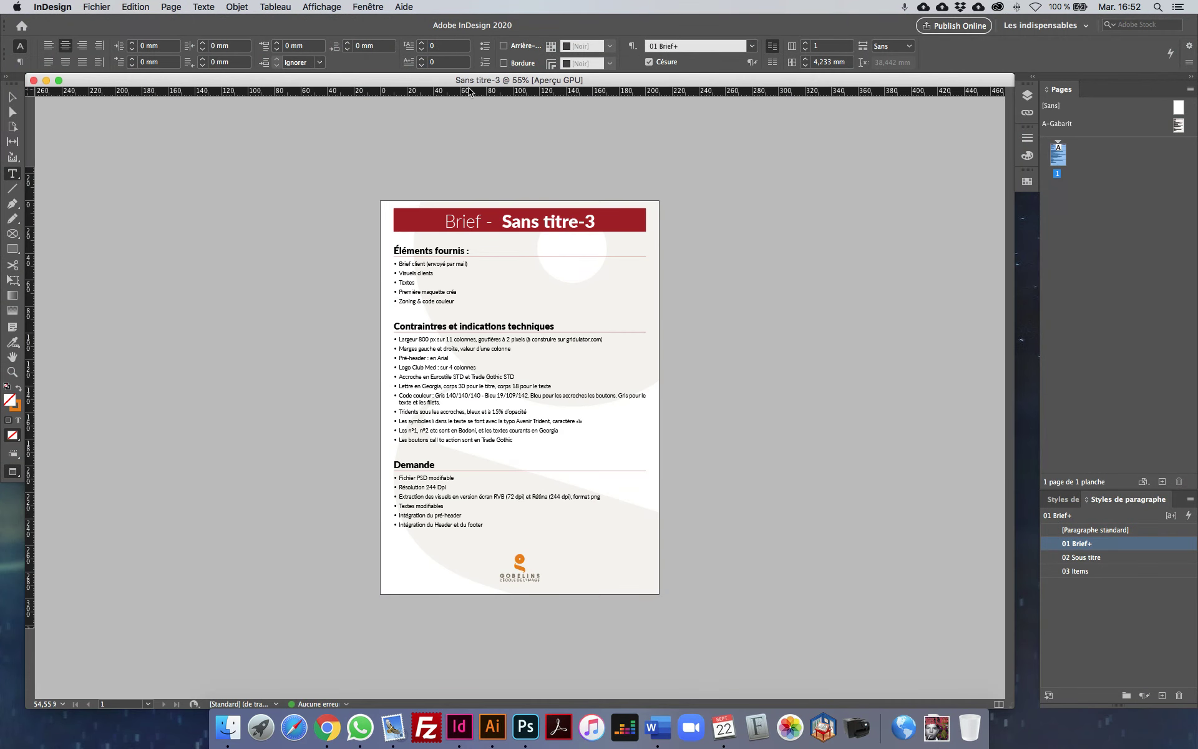
Step: Save the new untitled document to the desktop as truc bidule in Document InDesign 2020 format and close it
{"action": "key", "text": "super+s"}
{"action": "type", "text": "rt.indd"}
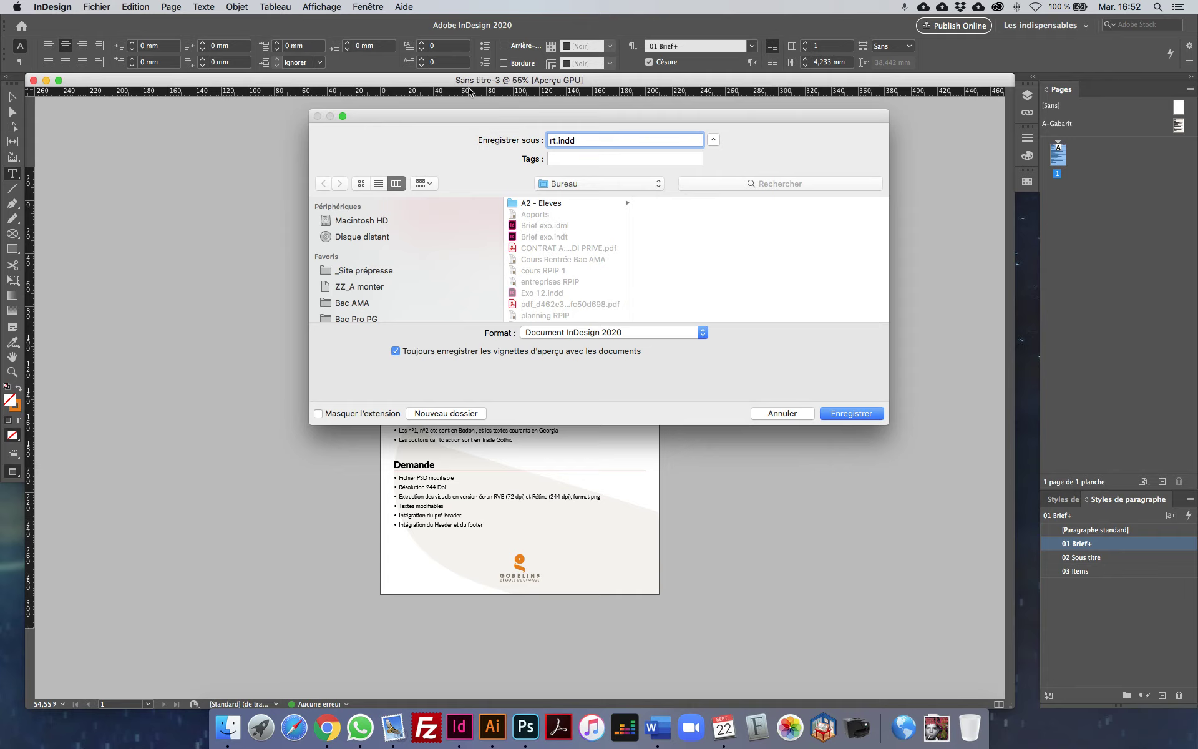
{"action": "key", "text": "BackSpace"}
{"action": "key", "text": "BackSpace"}
{"action": "type", "text": "truc bidule"}
{"action": "key", "text": "Return"}
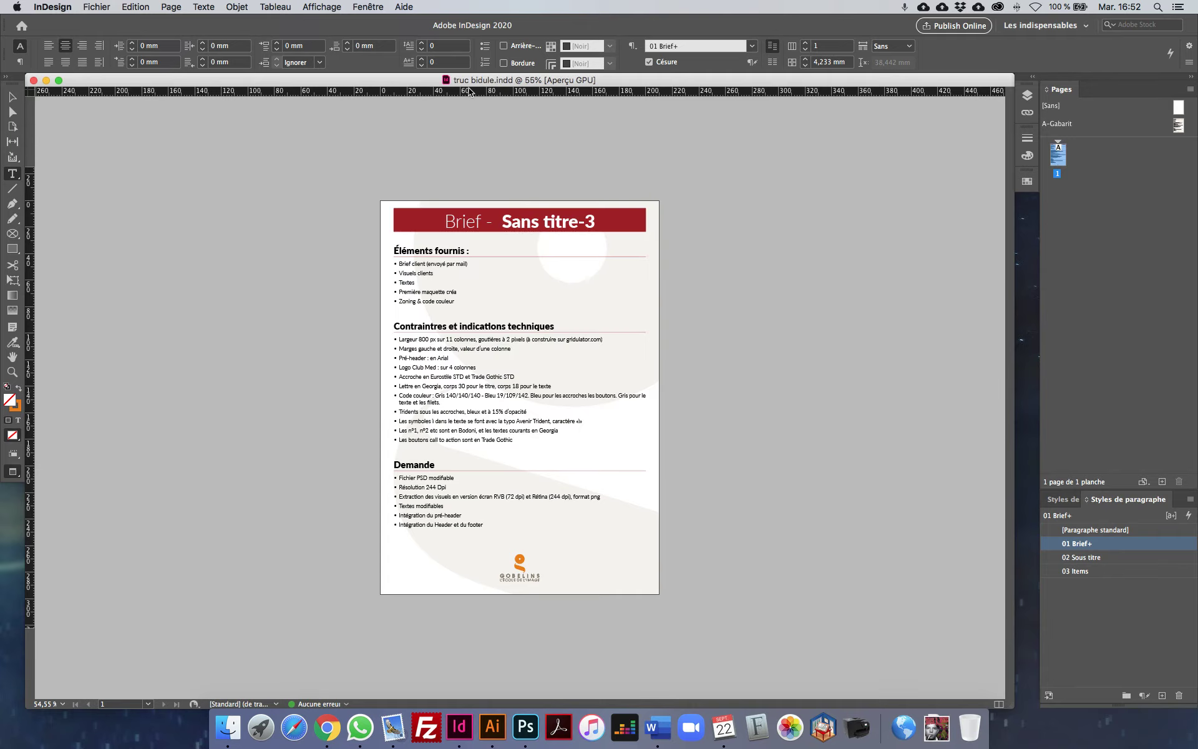
{"action": "key", "text": "super+w"}
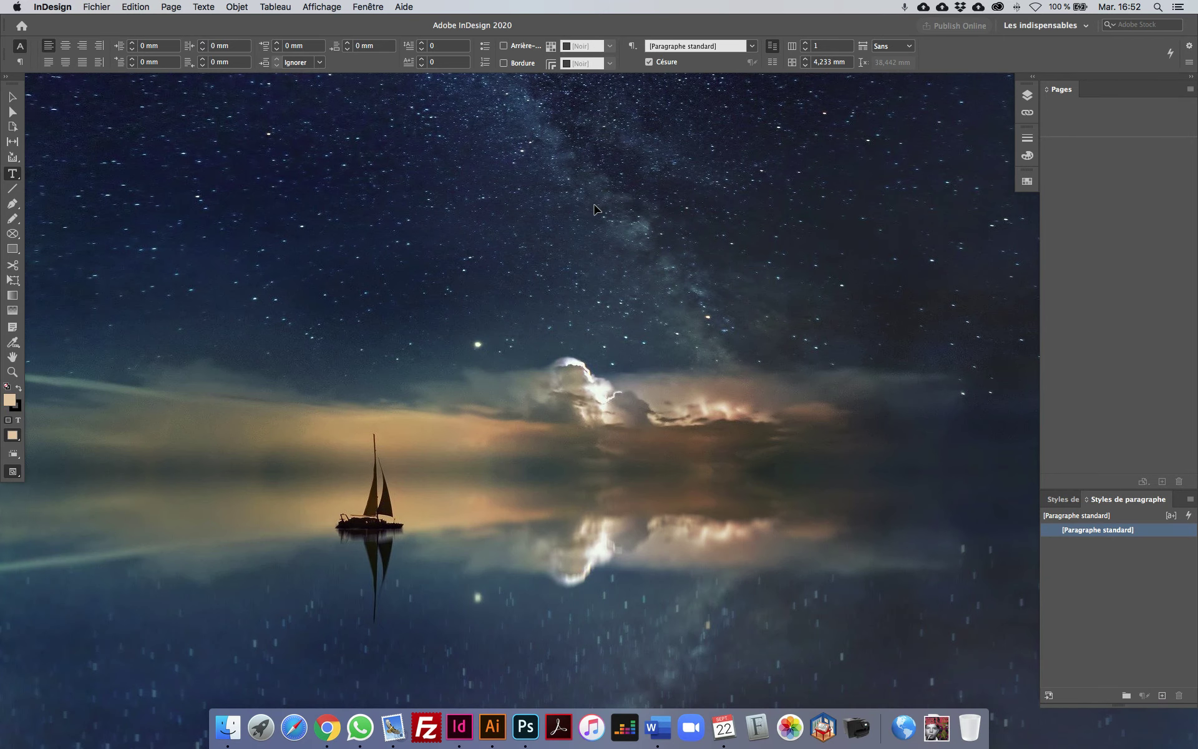
Step: Hide InDesign and check the saved truc bidule.indd and the Brief exo.indt template on the desktop
{"action": "key", "text": "super+h"}
{"action": "left_click", "coordinate": [1082, 188]}
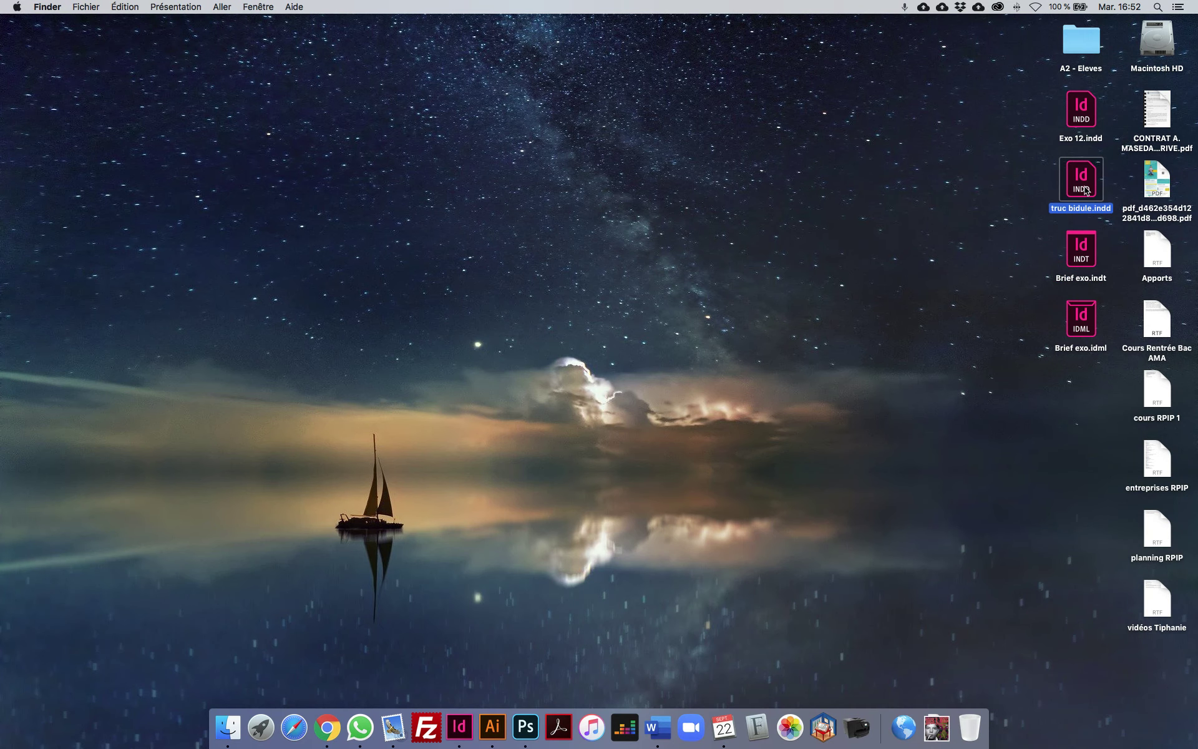
{"action": "left_click", "coordinate": [1084, 260]}
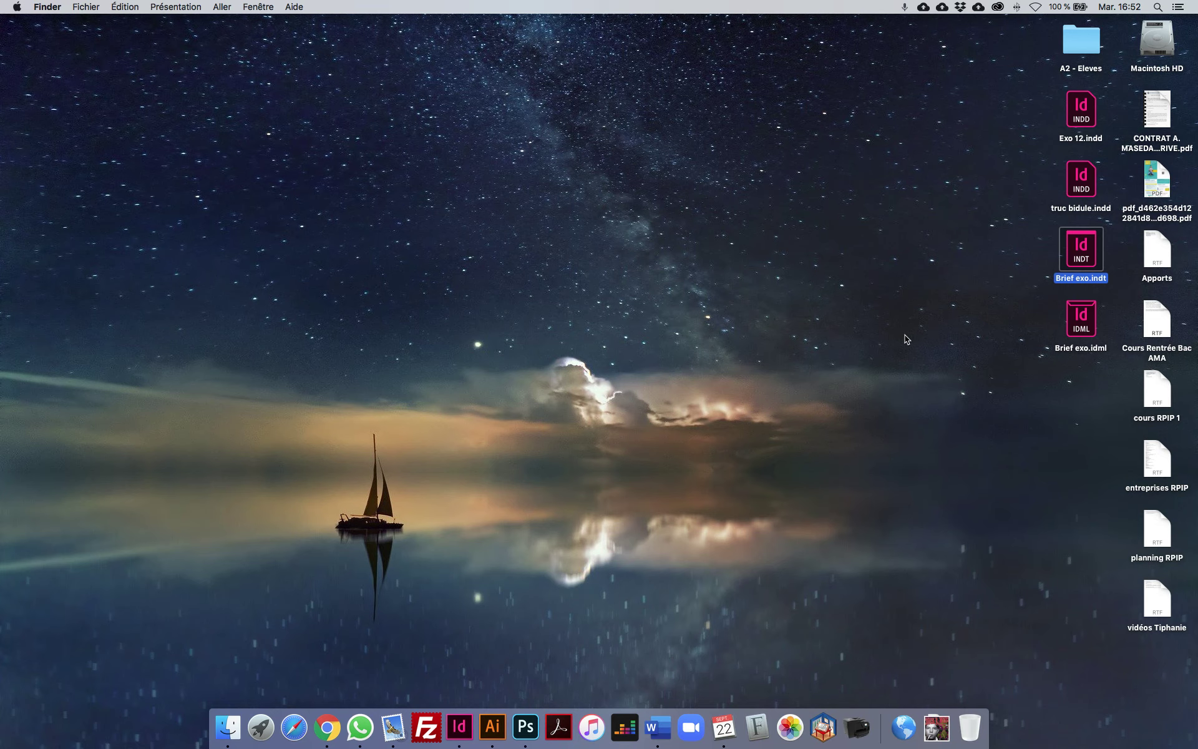
Step: Switch from the Finder desktop to another open application
{"action": "key", "text": "super+Tab"}
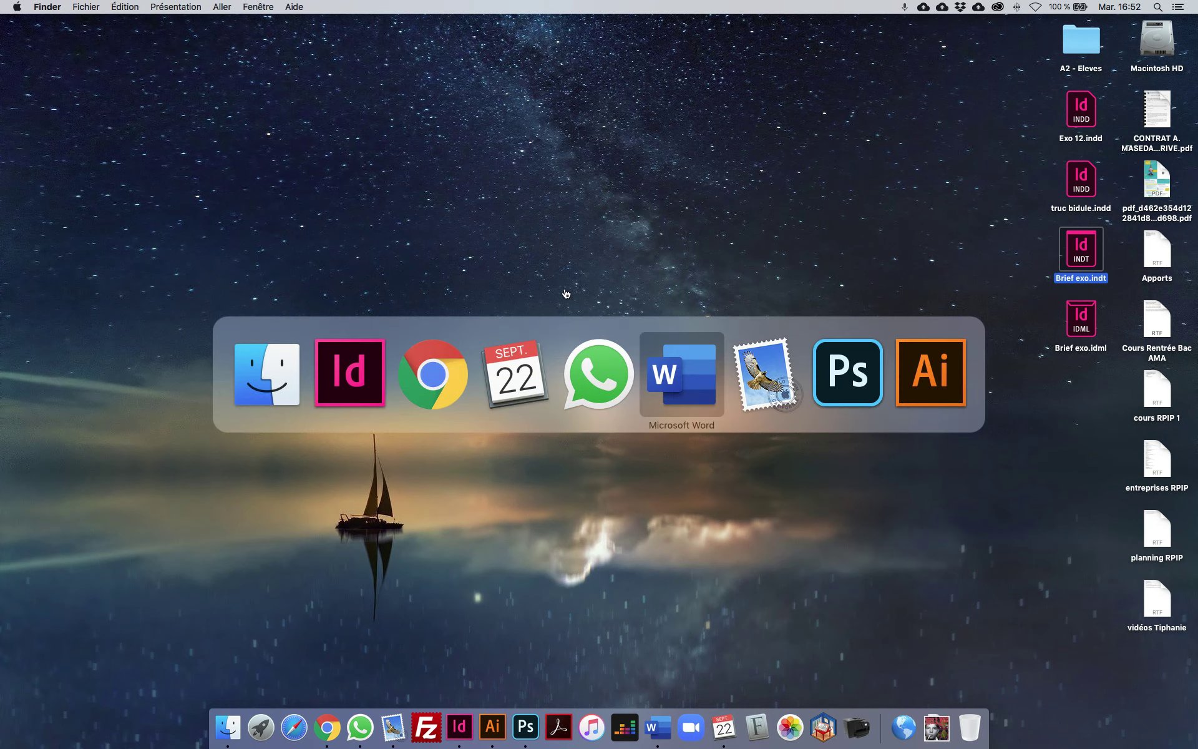